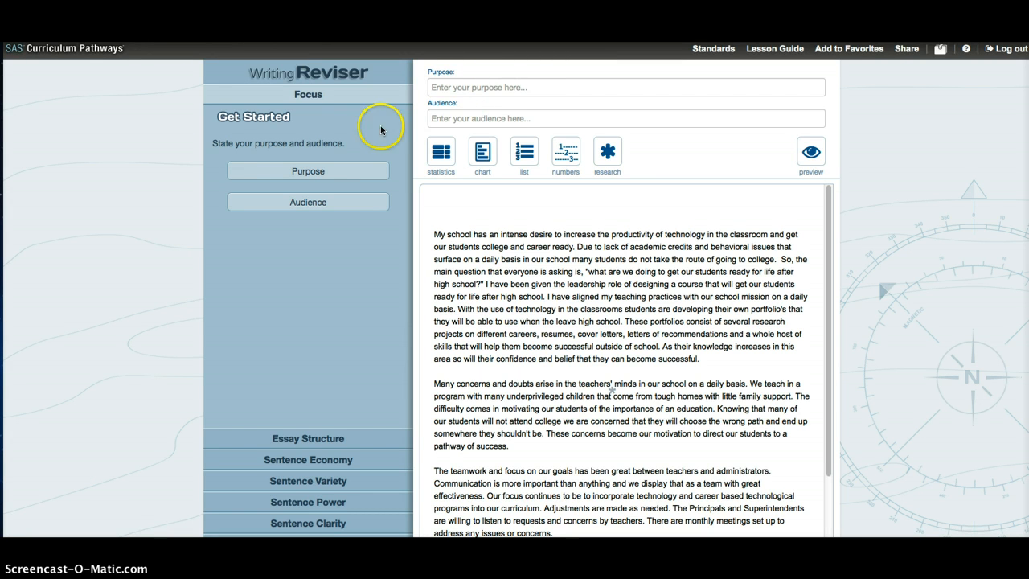
Read the Focus guidance on purpose, including the explanation of purpose categories, and return to the Focus overview.
{"action": "left_click", "coordinate": [298, 173]}
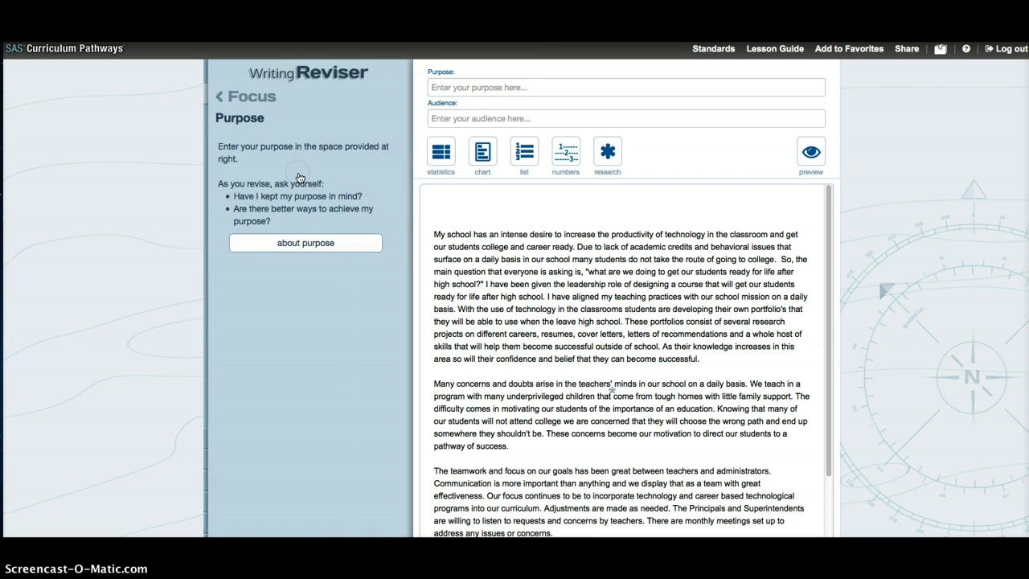
{"action": "left_click", "coordinate": [319, 245]}
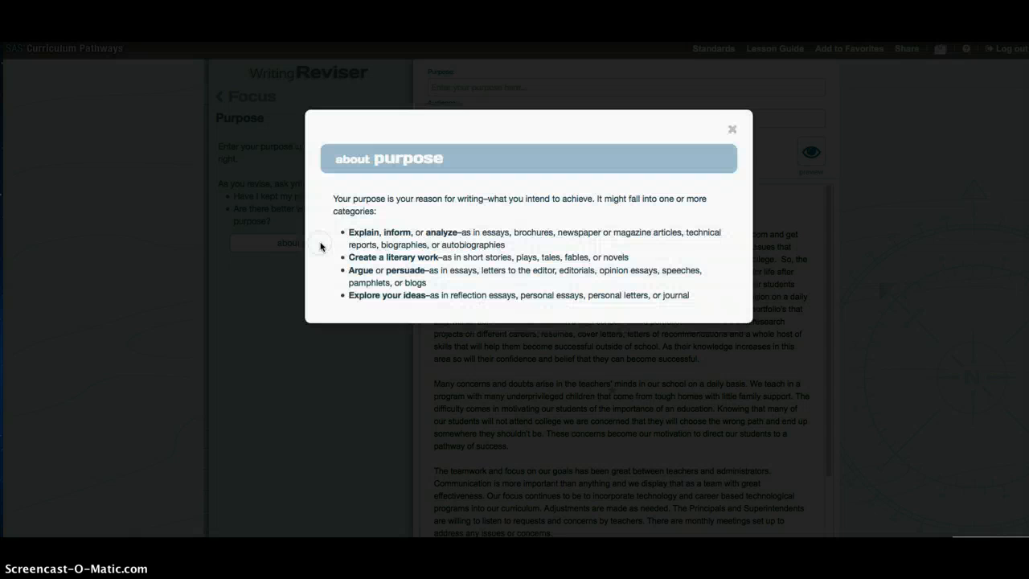
{"action": "left_click", "coordinate": [733, 130]}
{"action": "left_click", "coordinate": [225, 98]}
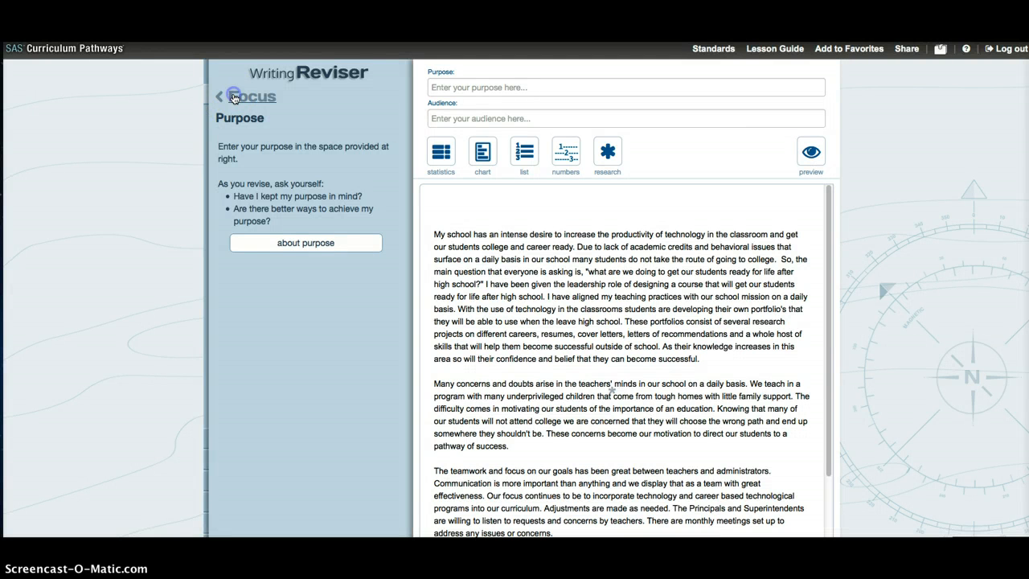
Set the essay's purpose to "Technology in Education" and its audience to "Professor and Teachers".
{"action": "left_click", "coordinate": [498, 94]}
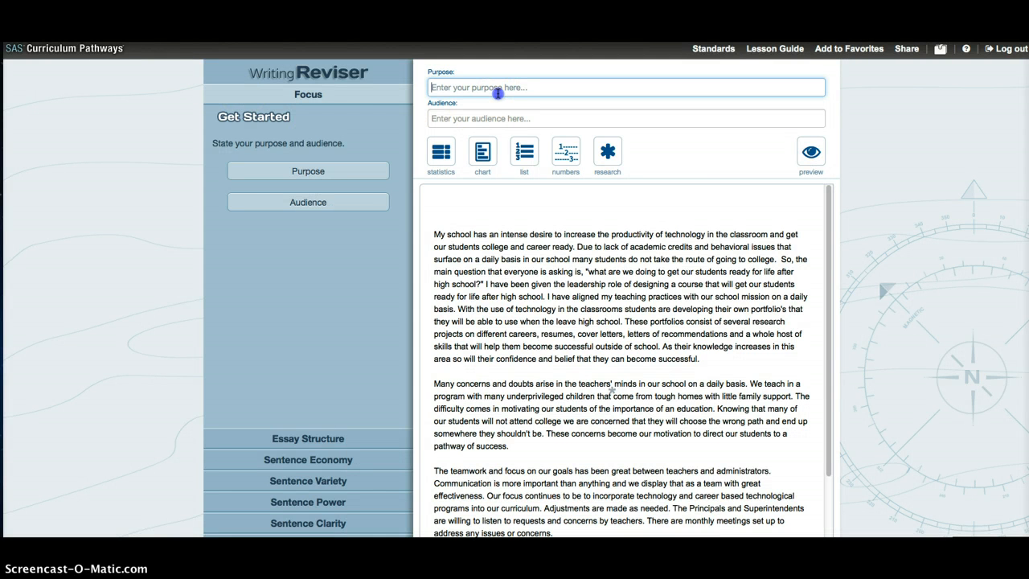
{"action": "type", "text": "Tech"}
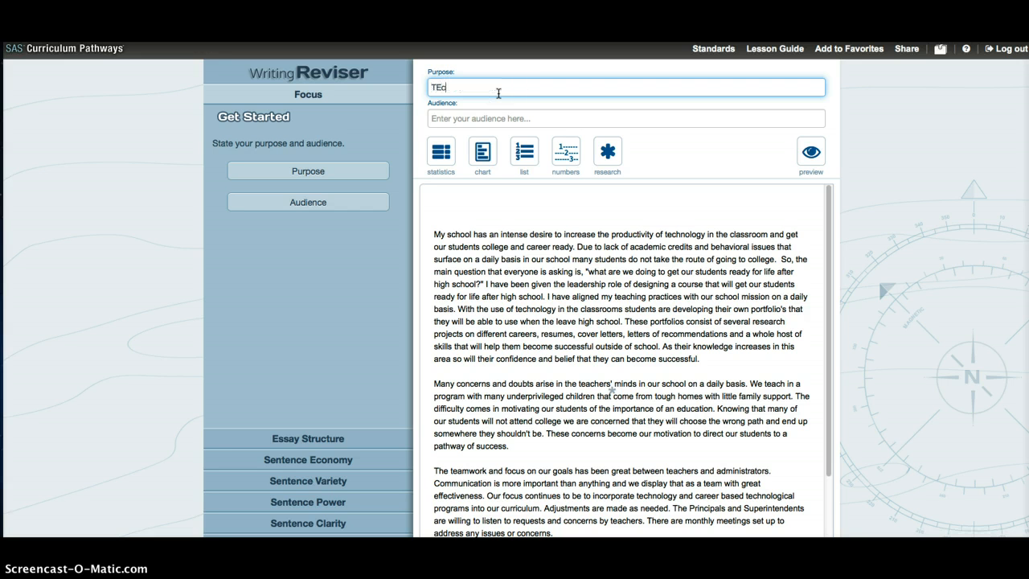
{"action": "type", "text": "nology in Education"}
{"action": "key", "text": "Tab"}
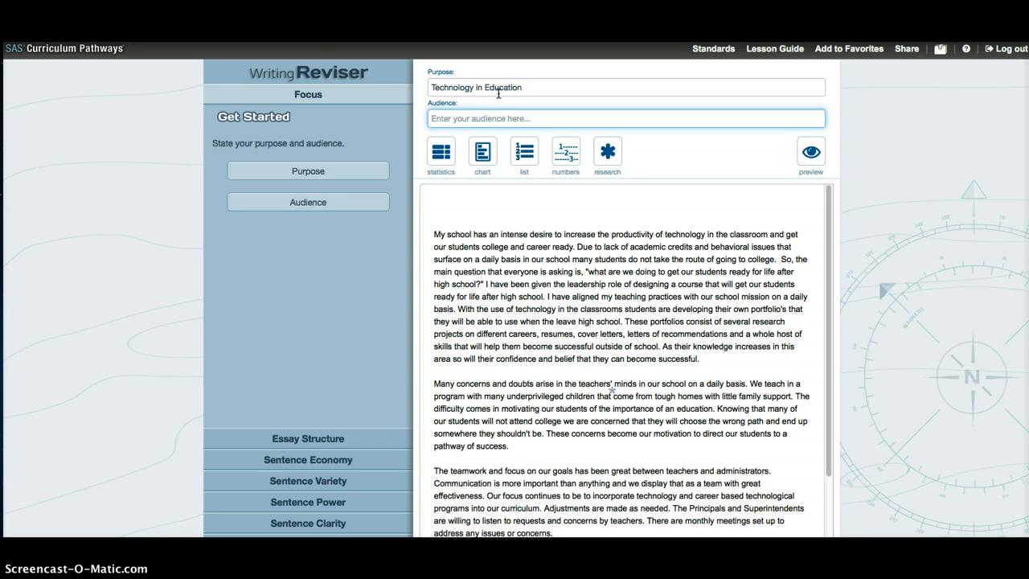
{"action": "type", "text": "Professor and Teachers"}
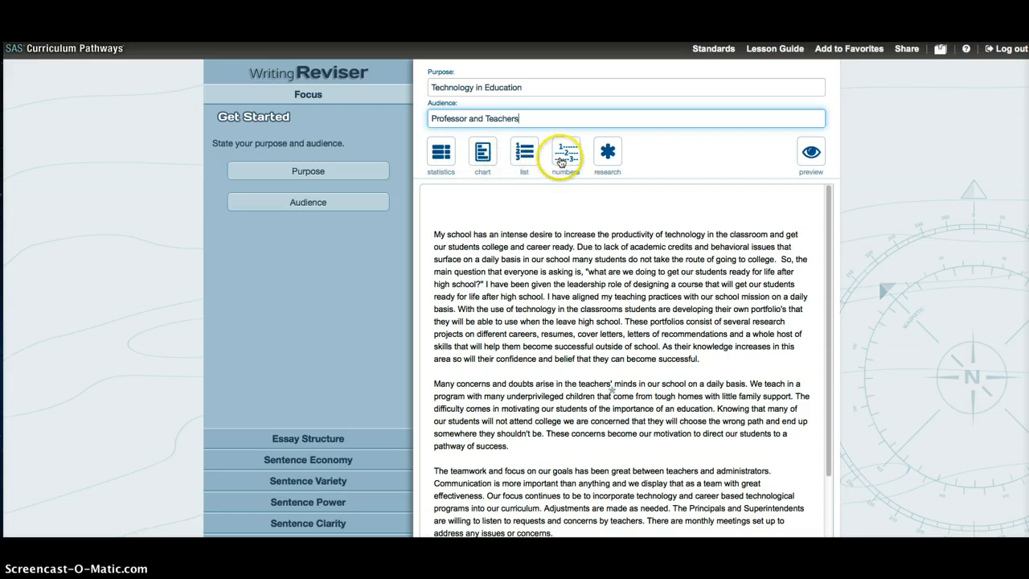
Review the draft's statistics, sentence length bar chart and sentence list, and display sentence numbers in the text.
{"action": "left_click", "coordinate": [443, 160]}
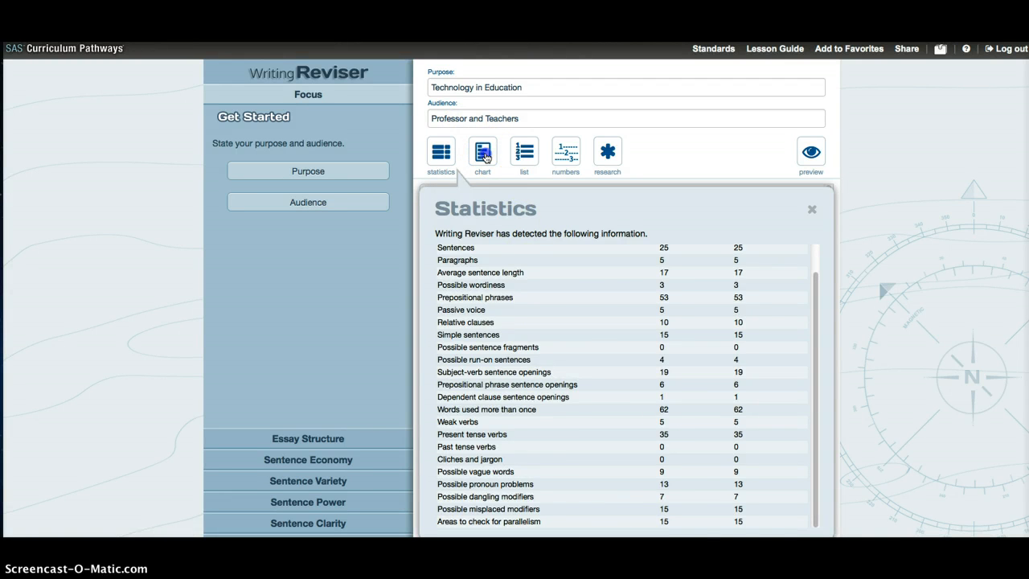
{"action": "left_click", "coordinate": [483, 154]}
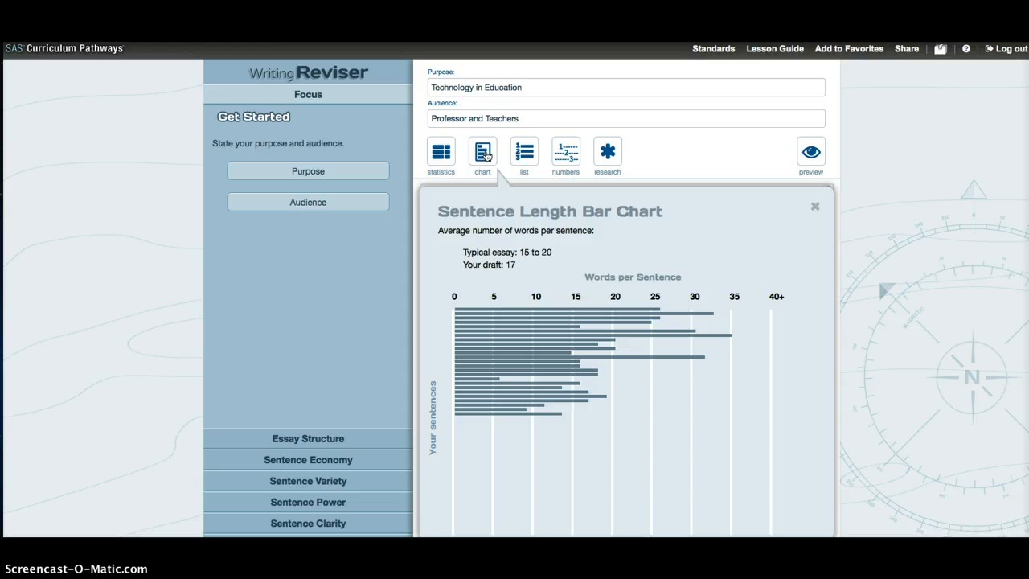
{"action": "left_click", "coordinate": [531, 167]}
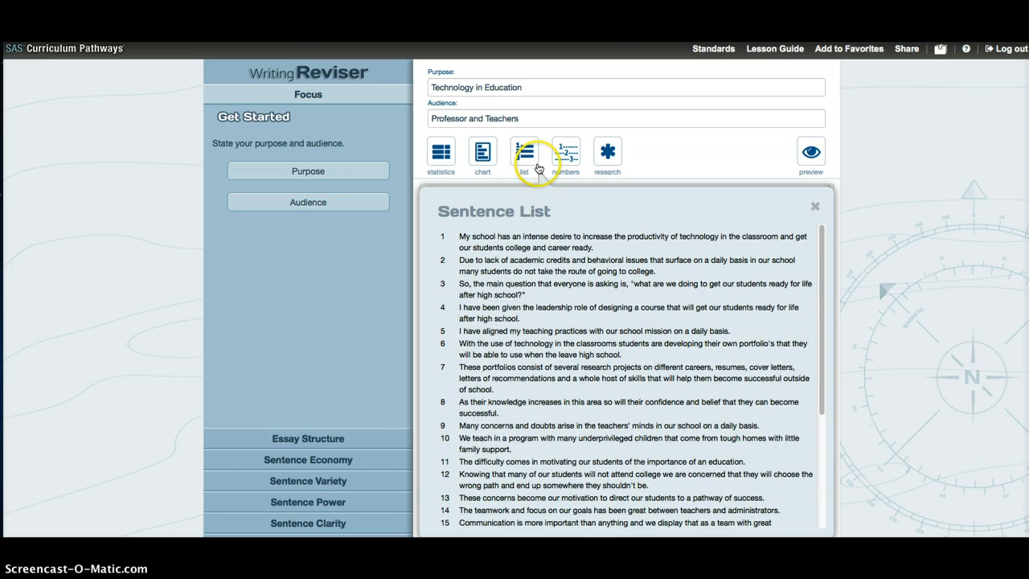
{"action": "left_click", "coordinate": [570, 159]}
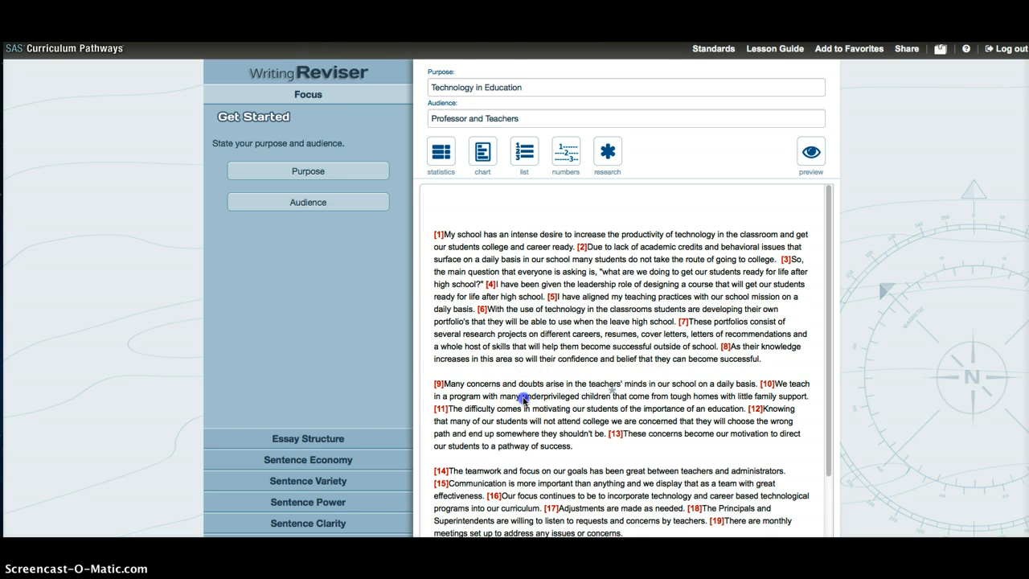
Try to add a research reference to "underprivileged children" in the second paragraph.
{"action": "left_click_drag", "start_coordinate": [523, 395], "coordinate": [611, 400]}
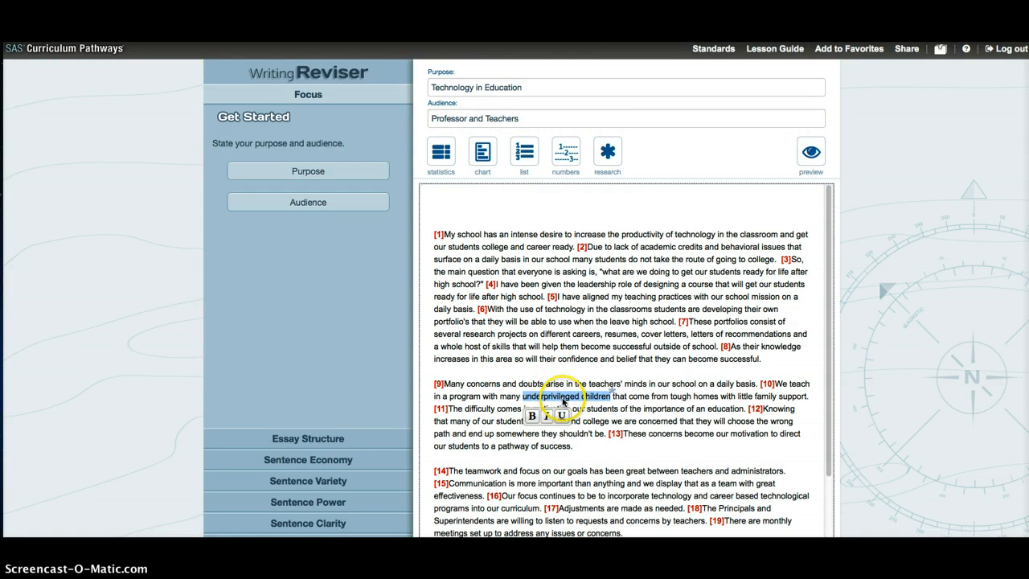
{"action": "left_click", "coordinate": [608, 153]}
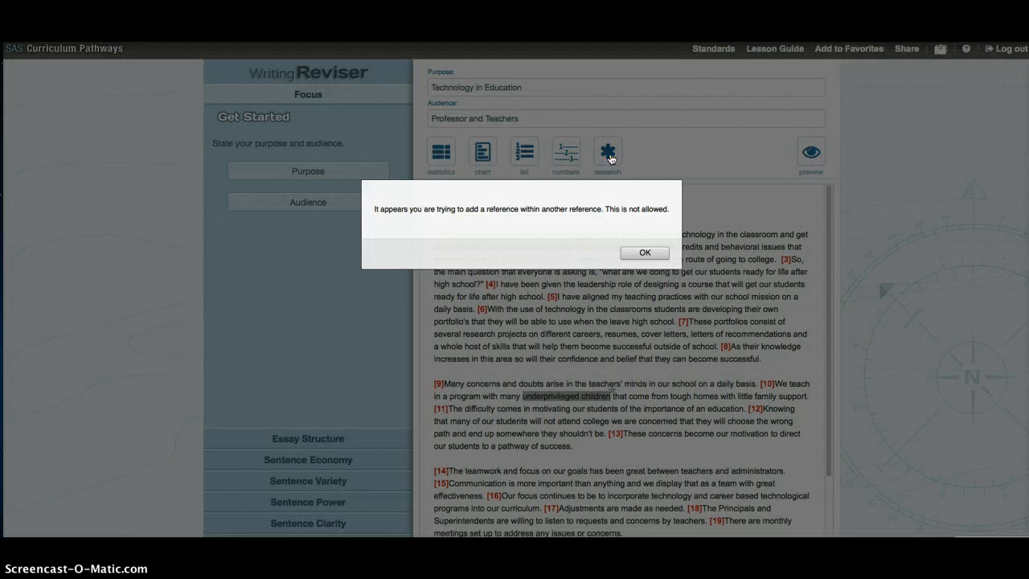
{"action": "left_click", "coordinate": [646, 254]}
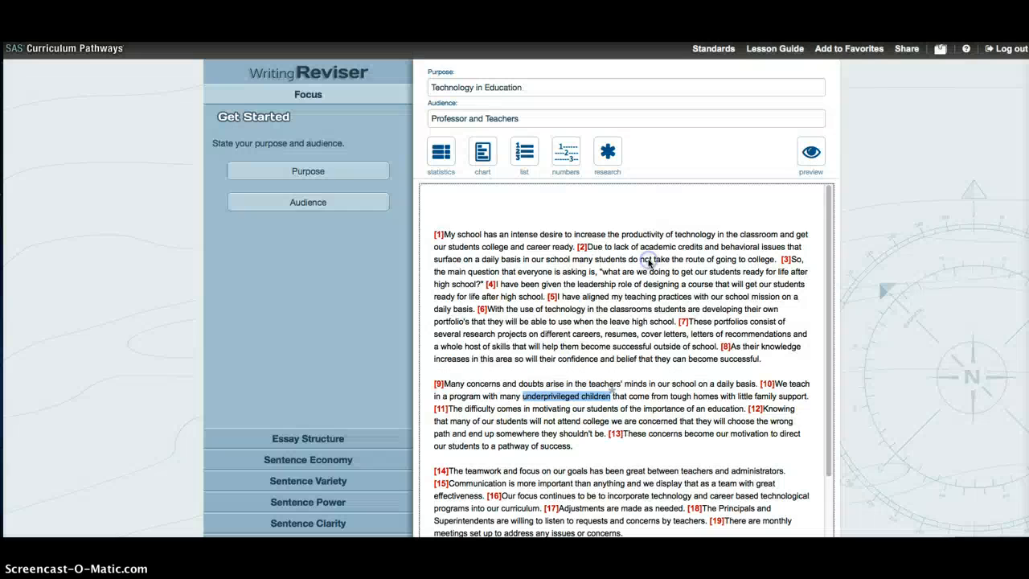
Open the existing research note on "underprivileged children", submit it as it is, and view the note from the draft.
{"action": "mouse_move", "coordinate": [603, 396]}
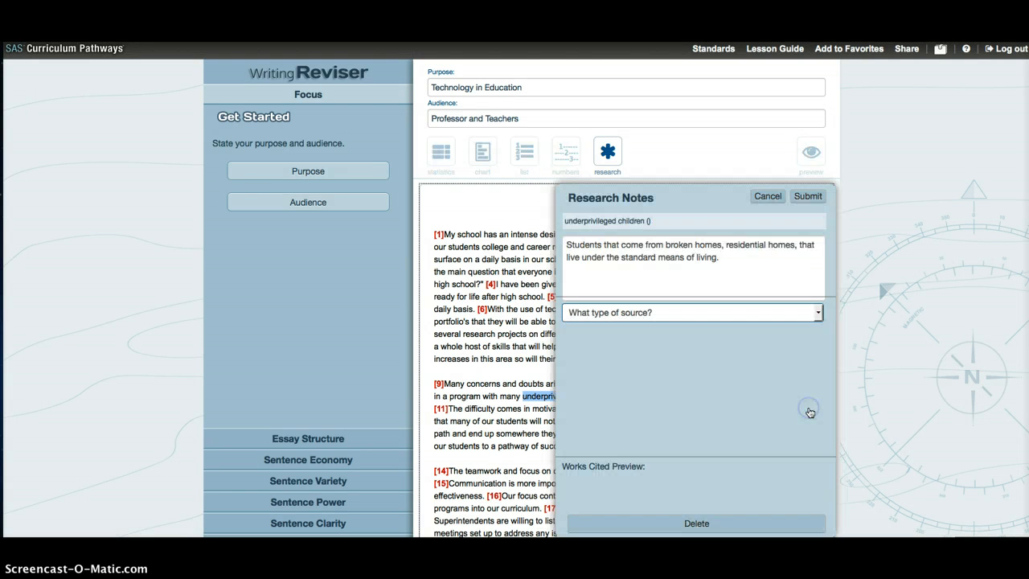
{"action": "left_click", "coordinate": [808, 409]}
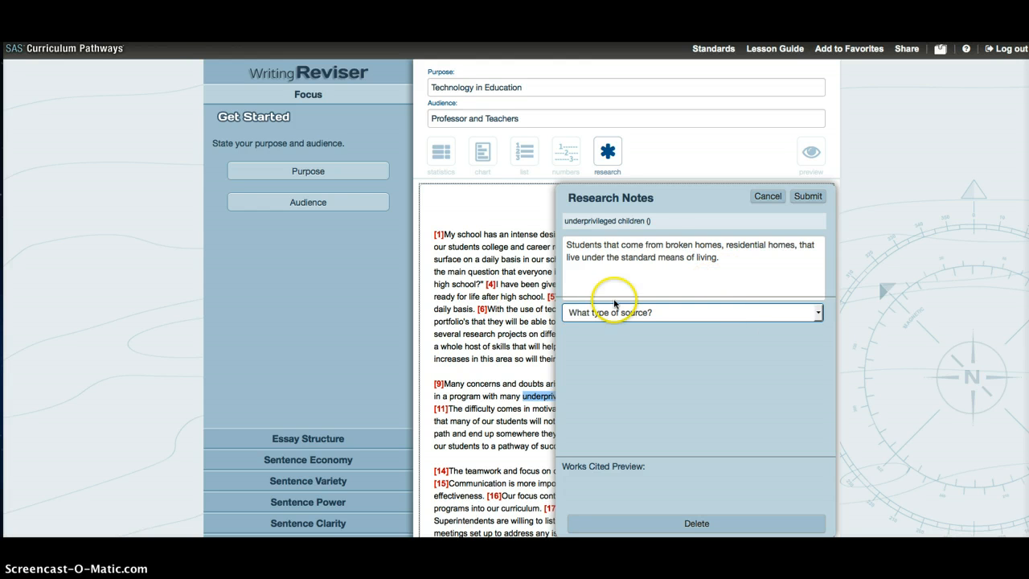
{"action": "left_click", "coordinate": [656, 218]}
{"action": "left_click", "coordinate": [587, 225]}
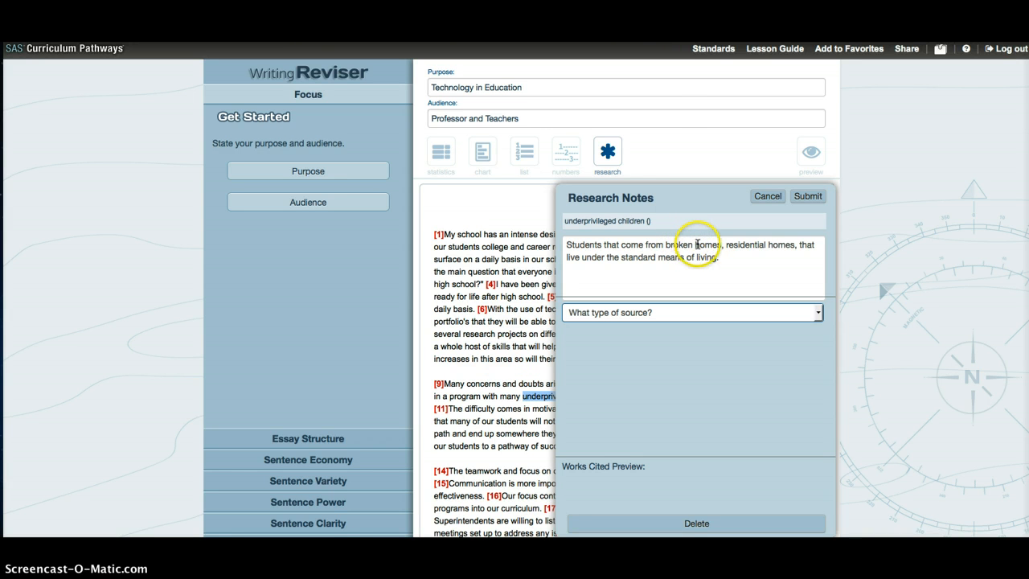
{"action": "left_click", "coordinate": [760, 249]}
{"action": "left_click", "coordinate": [808, 197]}
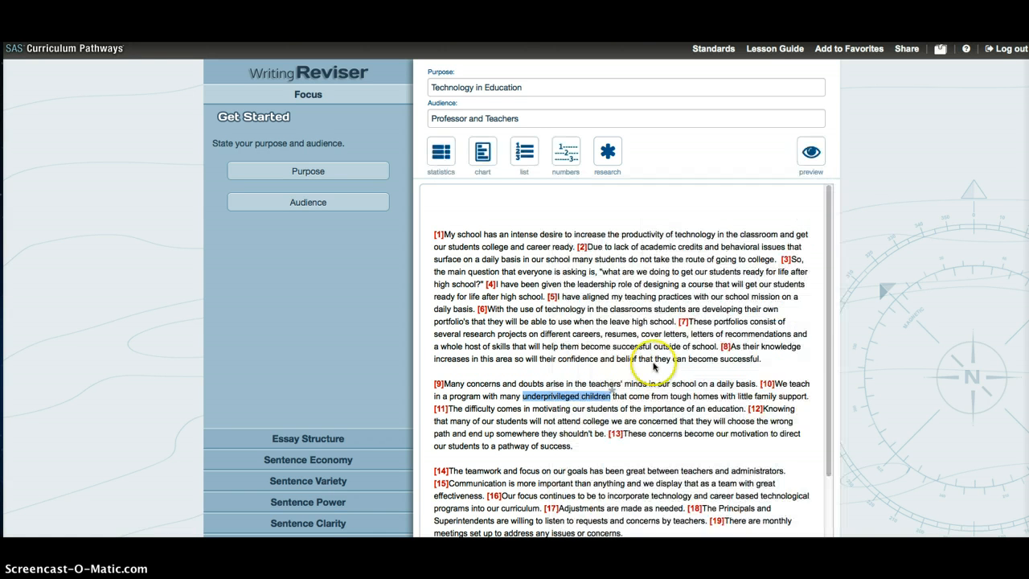
{"action": "mouse_move", "coordinate": [605, 398]}
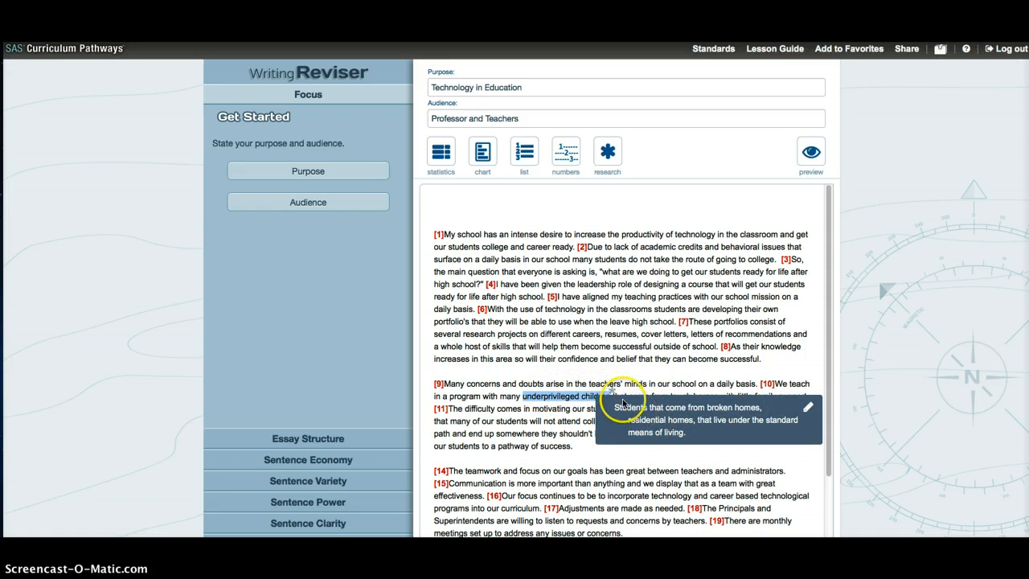
{"action": "left_click", "coordinate": [493, 392]}
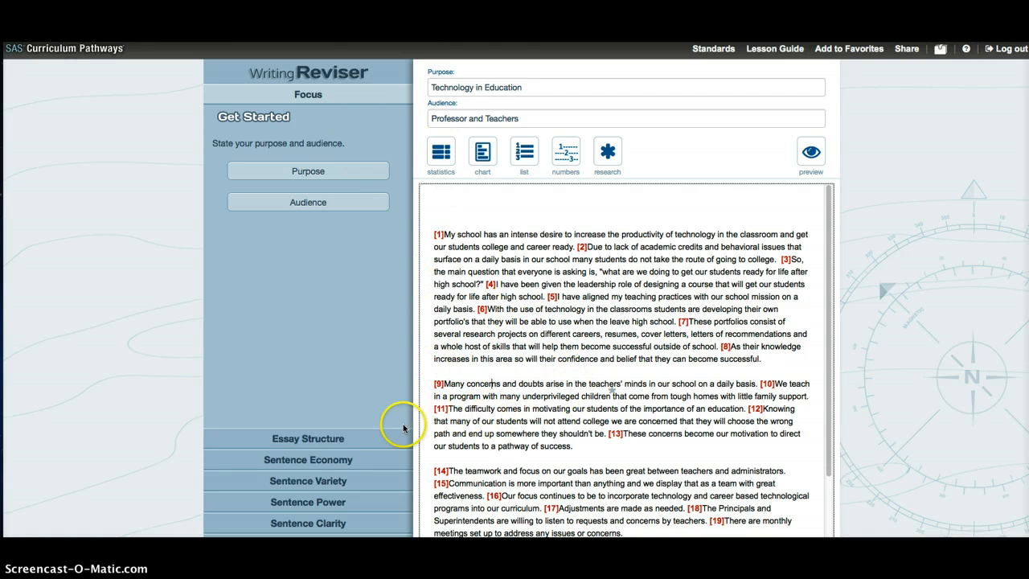
Submit the essay's whole first paragraph as the introduction for evaluation under Essay Structure.
{"action": "left_click", "coordinate": [323, 438]}
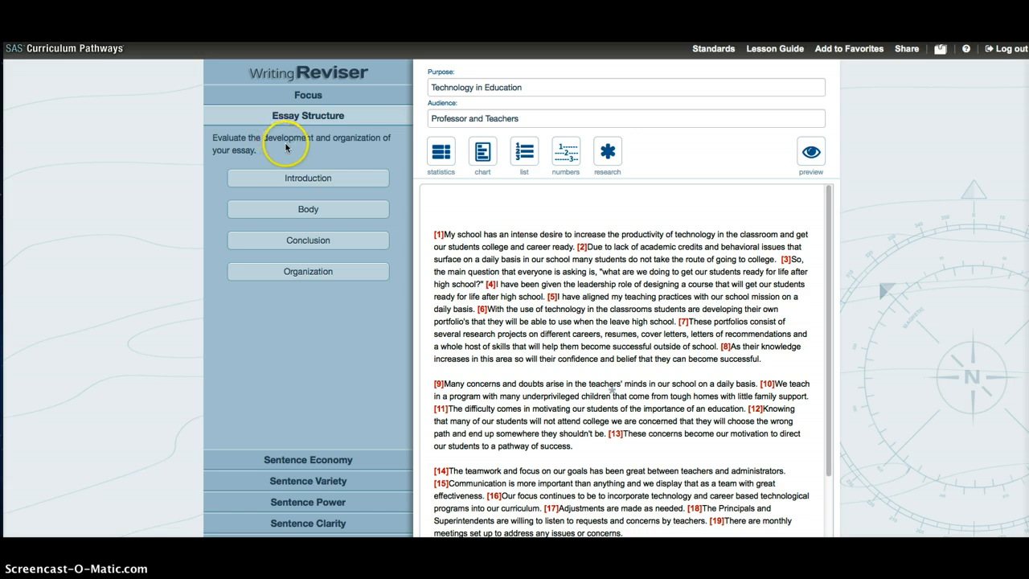
{"action": "left_click", "coordinate": [299, 172]}
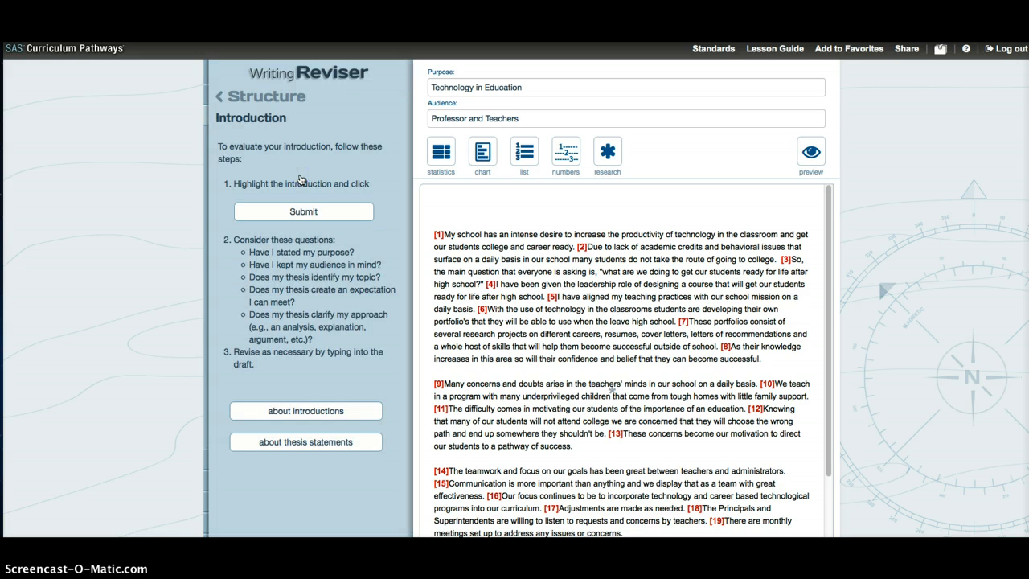
{"action": "left_click", "coordinate": [344, 213]}
{"action": "left_click", "coordinate": [300, 212]}
{"action": "left_click", "coordinate": [767, 363]}
{"action": "left_click_drag", "start_coordinate": [767, 363], "coordinate": [438, 234]}
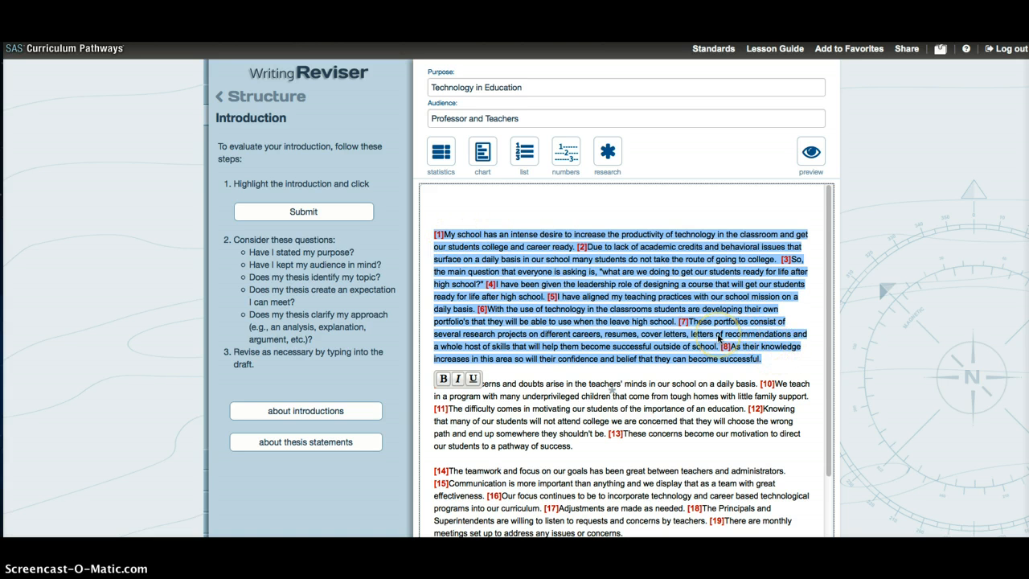
{"action": "left_click", "coordinate": [313, 217]}
{"action": "left_click", "coordinate": [328, 211]}
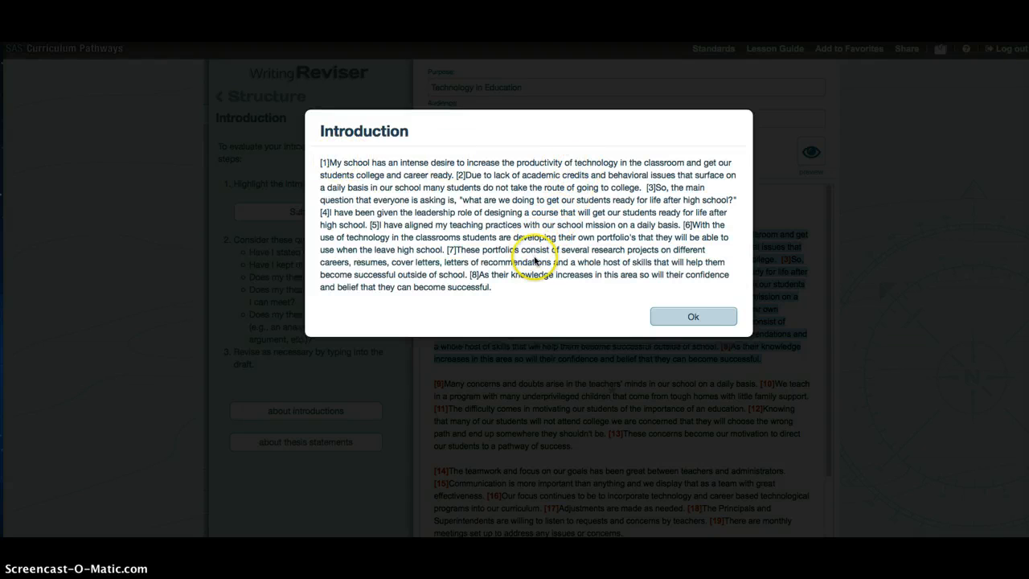
{"action": "left_click", "coordinate": [705, 319]}
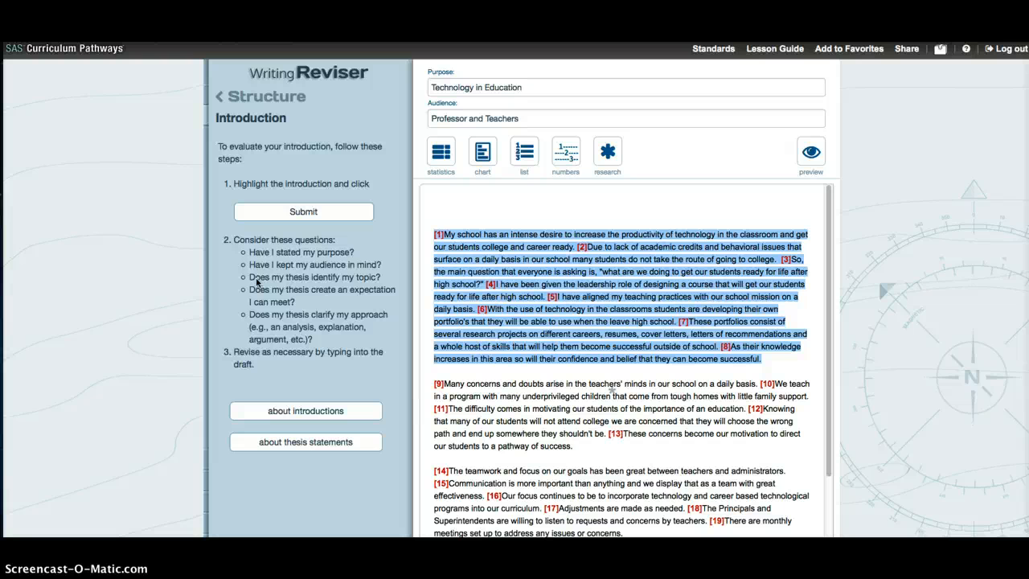
Check the stated purpose against the introduction questions, and read the guidance on introductions and thesis statements before returning to Essay Structure.
{"action": "left_click_drag", "start_coordinate": [536, 87], "coordinate": [419, 82]}
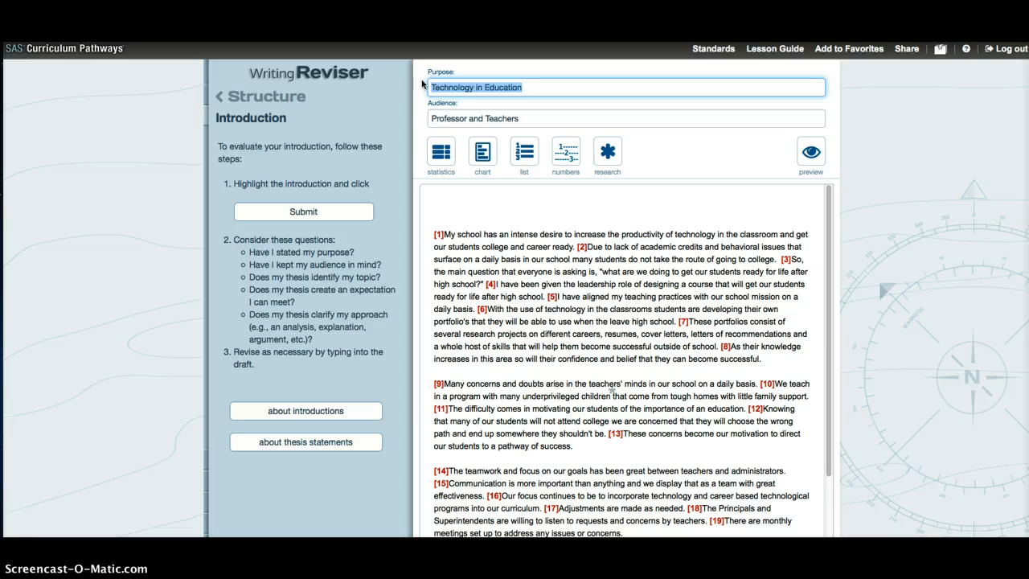
{"action": "left_click", "coordinate": [434, 209]}
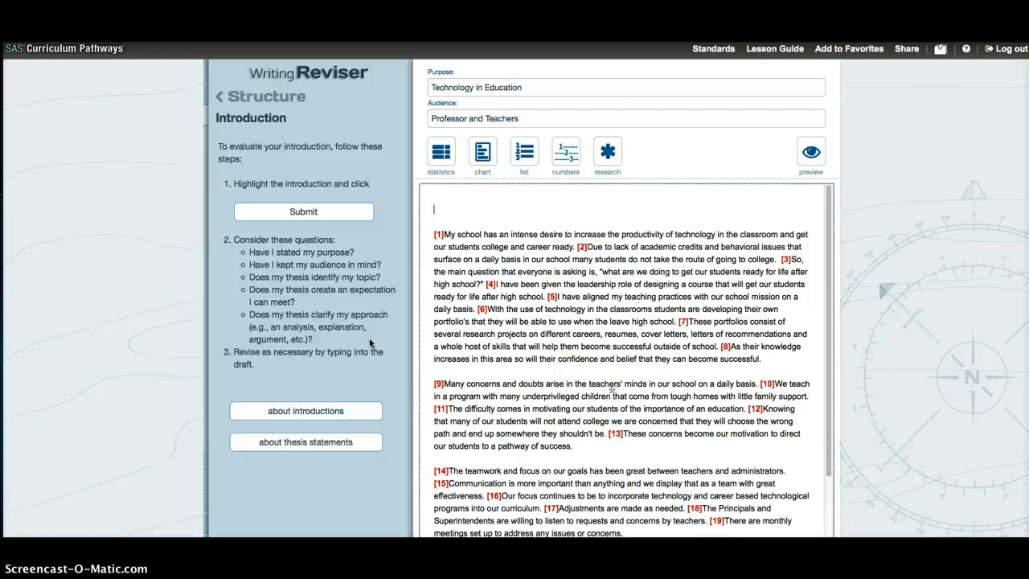
{"action": "left_click", "coordinate": [324, 415]}
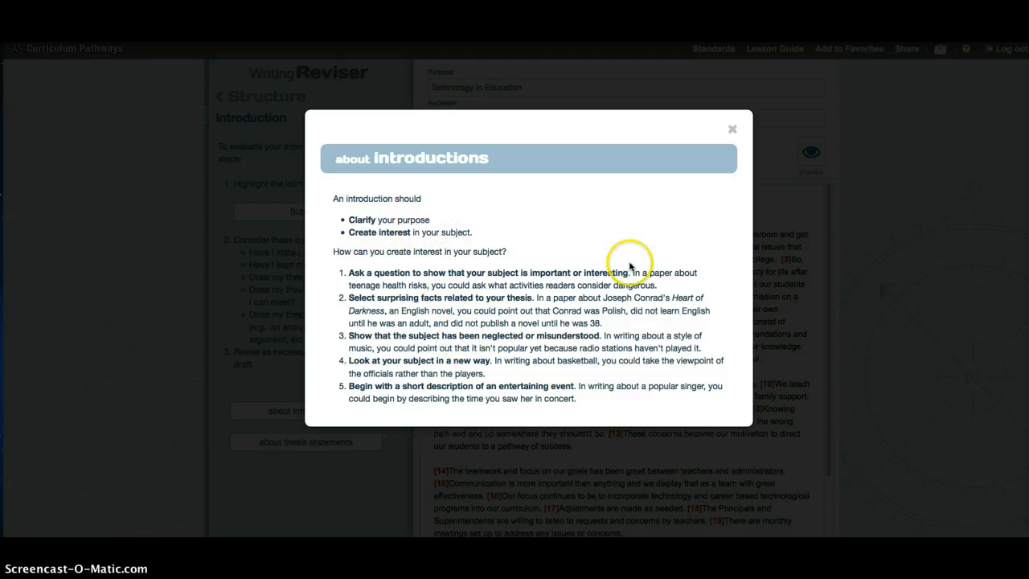
{"action": "left_click", "coordinate": [731, 130]}
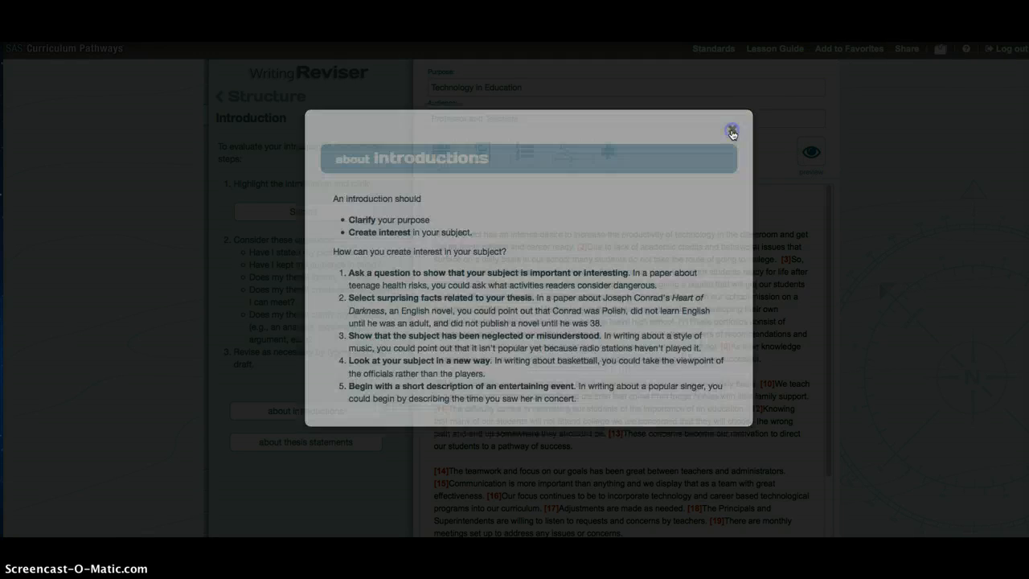
{"action": "left_click", "coordinate": [320, 449]}
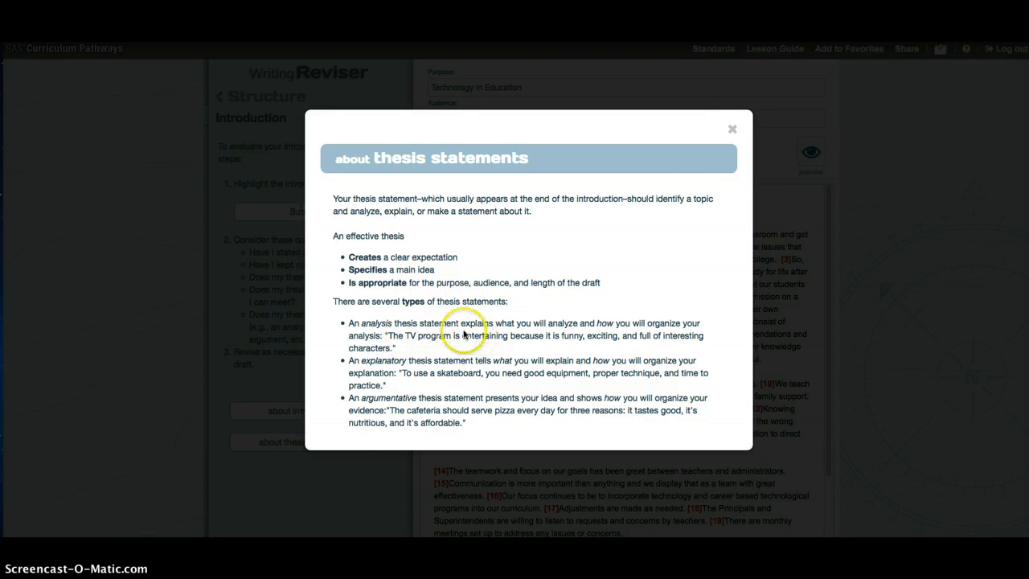
{"action": "left_click", "coordinate": [733, 131]}
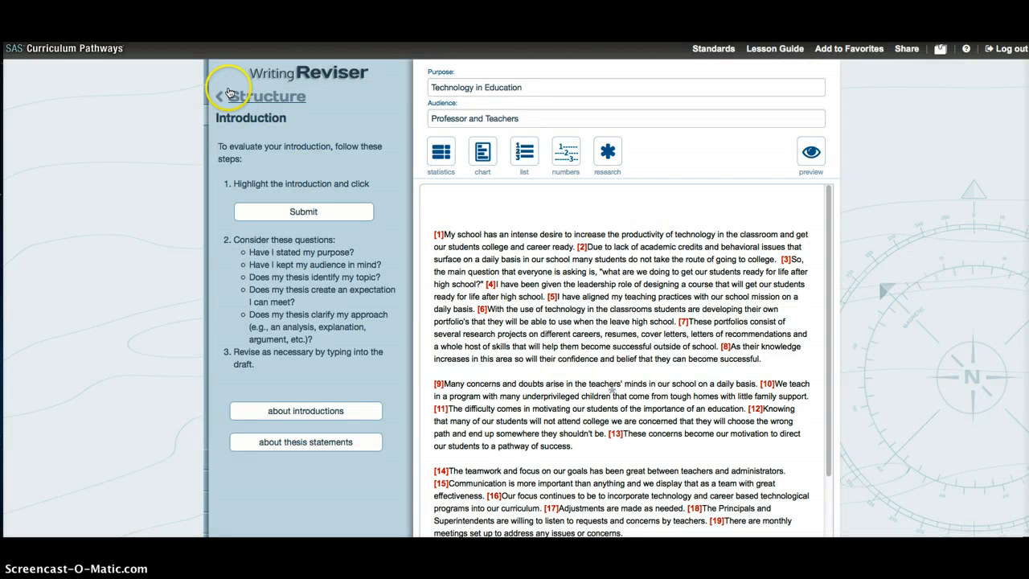
{"action": "left_click", "coordinate": [229, 94]}
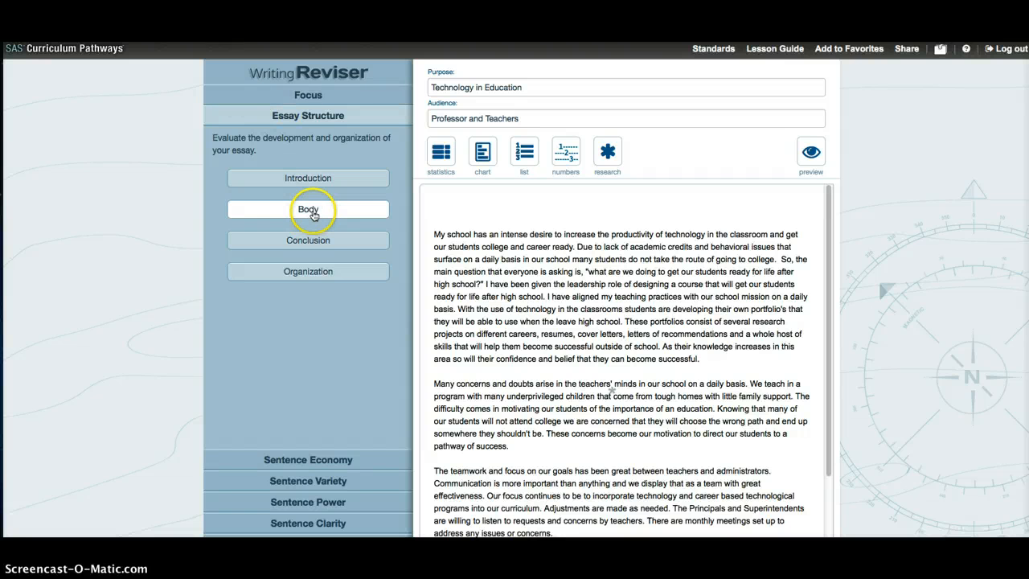
Open the Organization guidance for the essay and look through the order of the draft's paragraphs.
{"action": "left_click", "coordinate": [322, 273]}
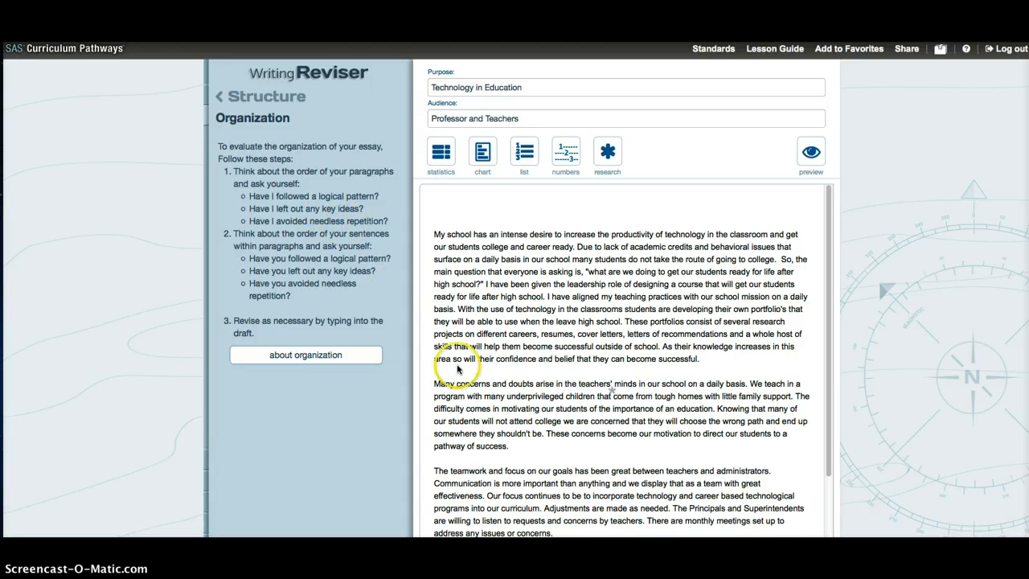
{"action": "scroll", "coordinate": [563, 452], "scroll_direction": "down", "scroll_amount": 1}
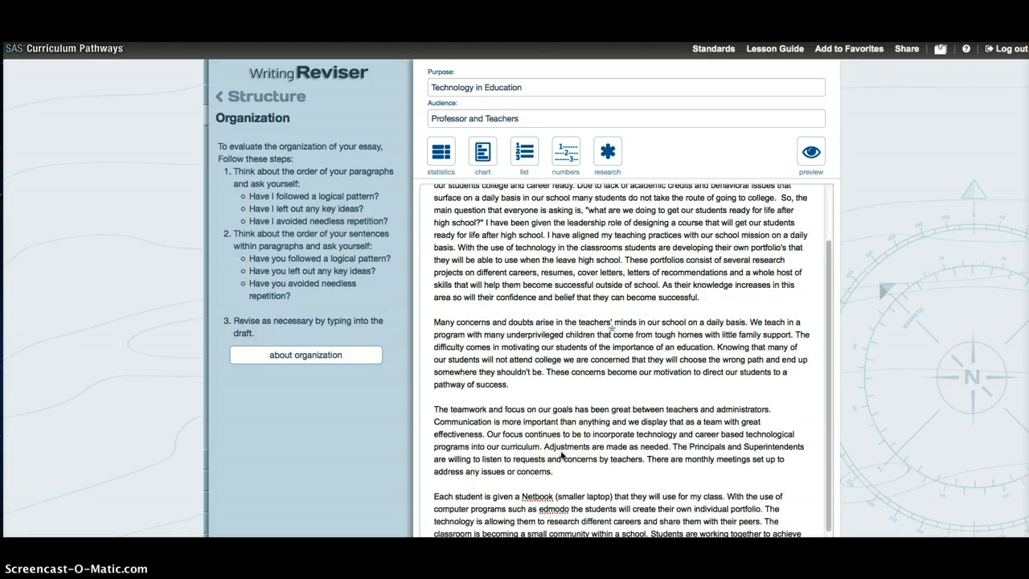
{"action": "scroll", "coordinate": [563, 455], "scroll_direction": "down", "scroll_amount": 1}
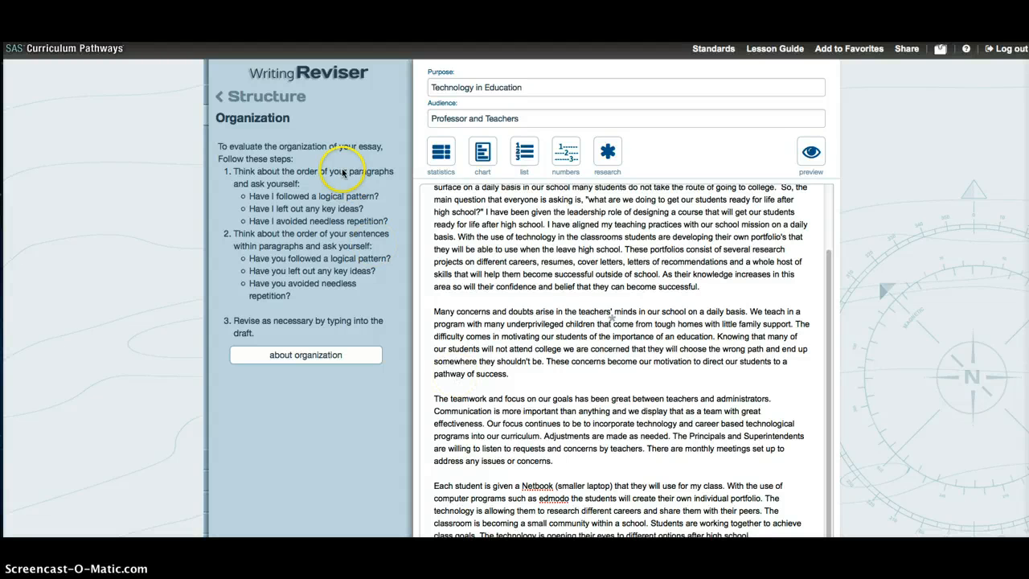
Review the draft's statistics, including the entry for words used more than once, and close them.
{"action": "left_click", "coordinate": [442, 154]}
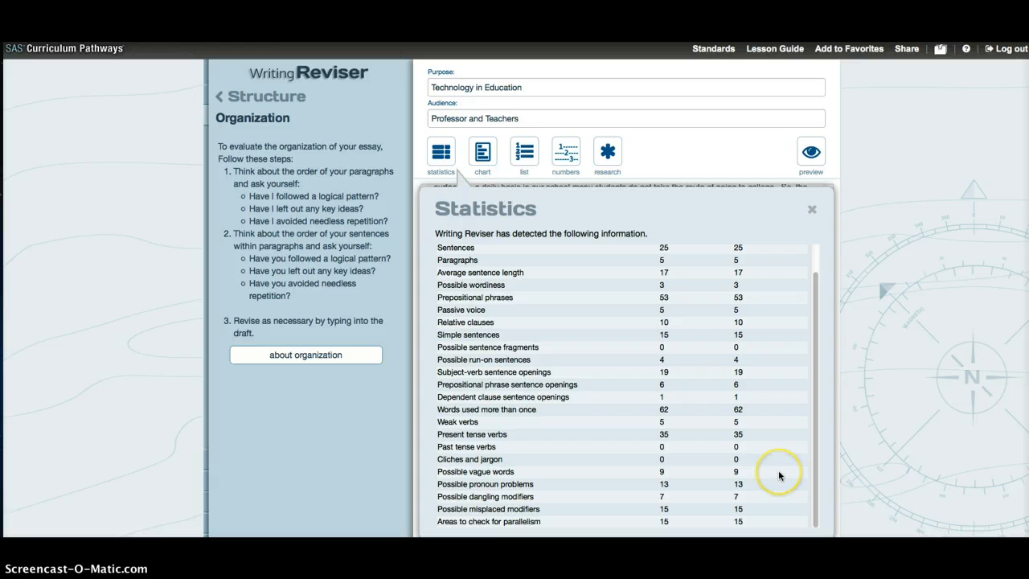
{"action": "left_click", "coordinate": [817, 474]}
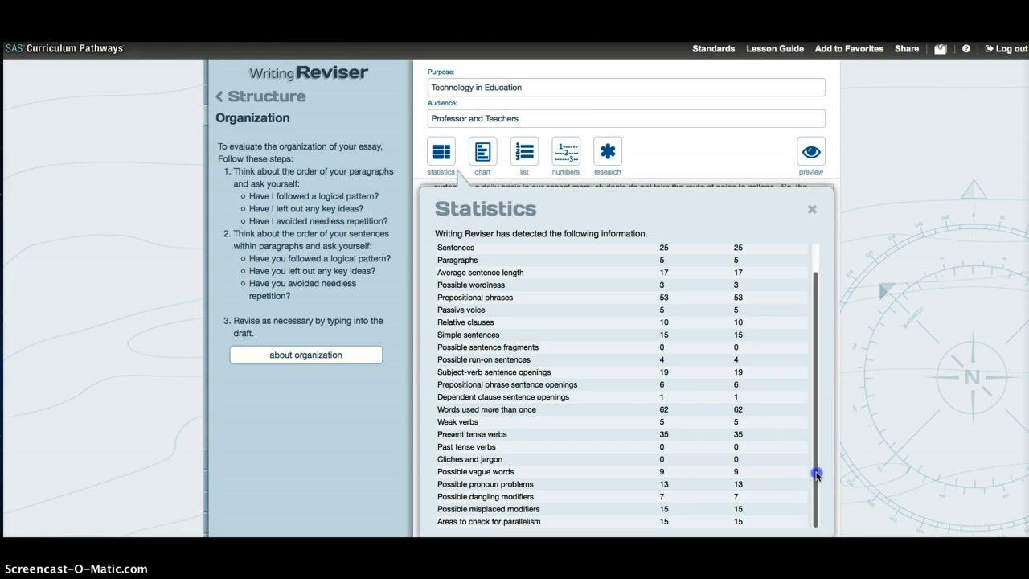
{"action": "left_click_drag", "start_coordinate": [432, 410], "coordinate": [681, 411]}
{"action": "left_click_drag", "start_coordinate": [667, 411], "coordinate": [656, 411]}
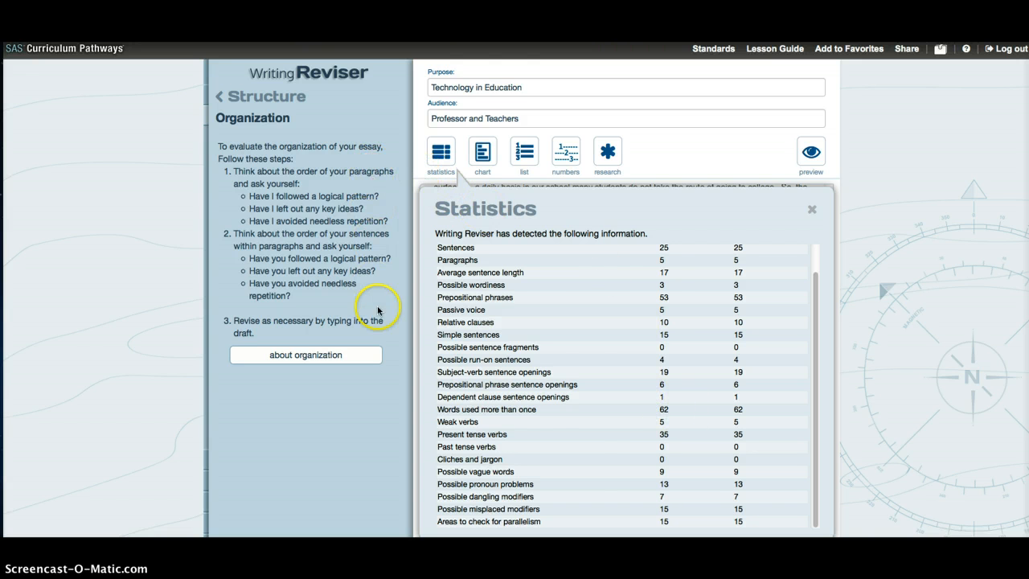
{"action": "left_click", "coordinate": [722, 155]}
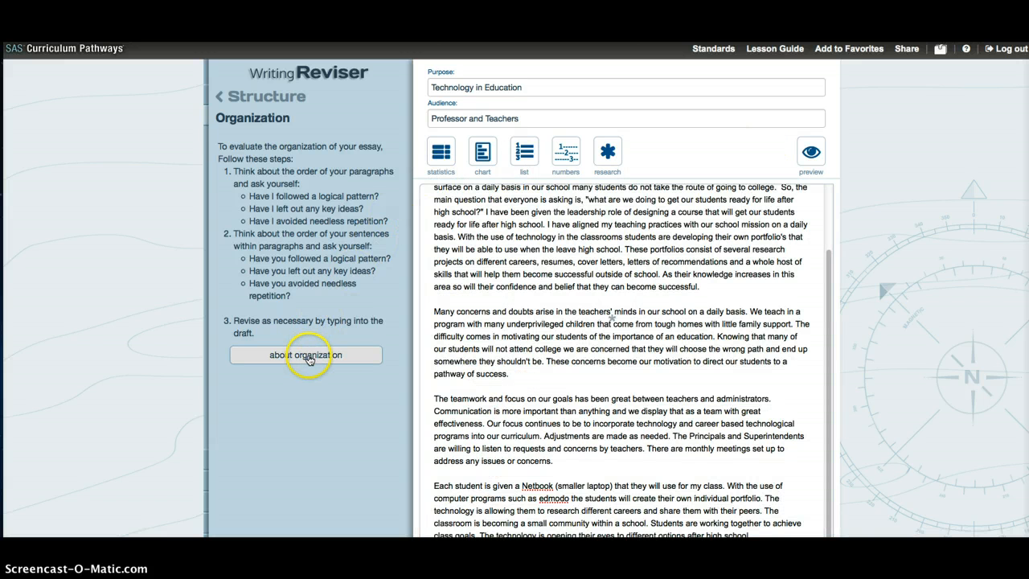
Read the organization questions against the draft's paragraphs from its beginning, and return to Essay Structure.
{"action": "left_click", "coordinate": [312, 259]}
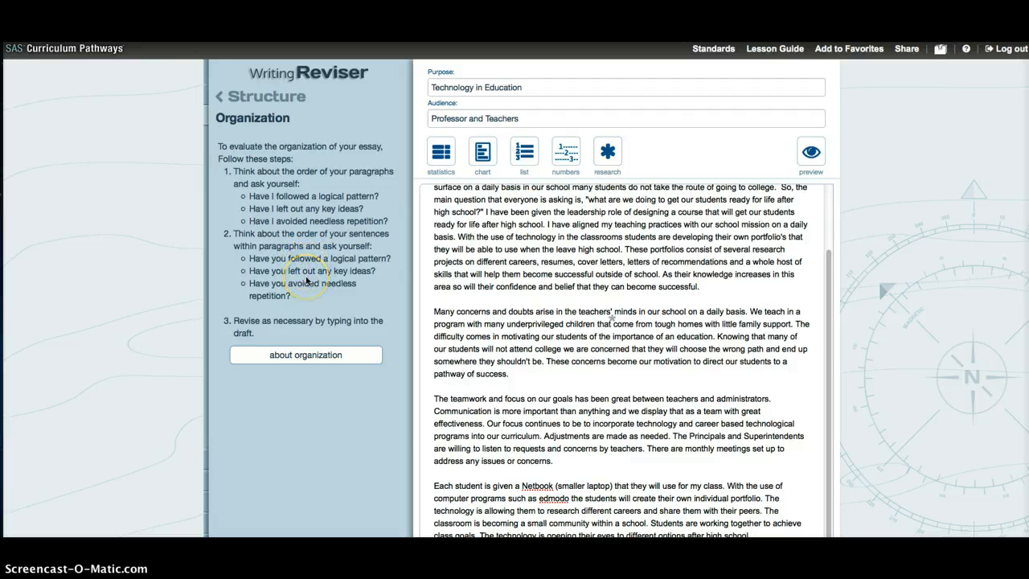
{"action": "left_click", "coordinate": [296, 312]}
{"action": "mouse_move", "coordinate": [615, 313]}
{"action": "scroll", "coordinate": [617, 312], "scroll_direction": "up", "scroll_amount": 1}
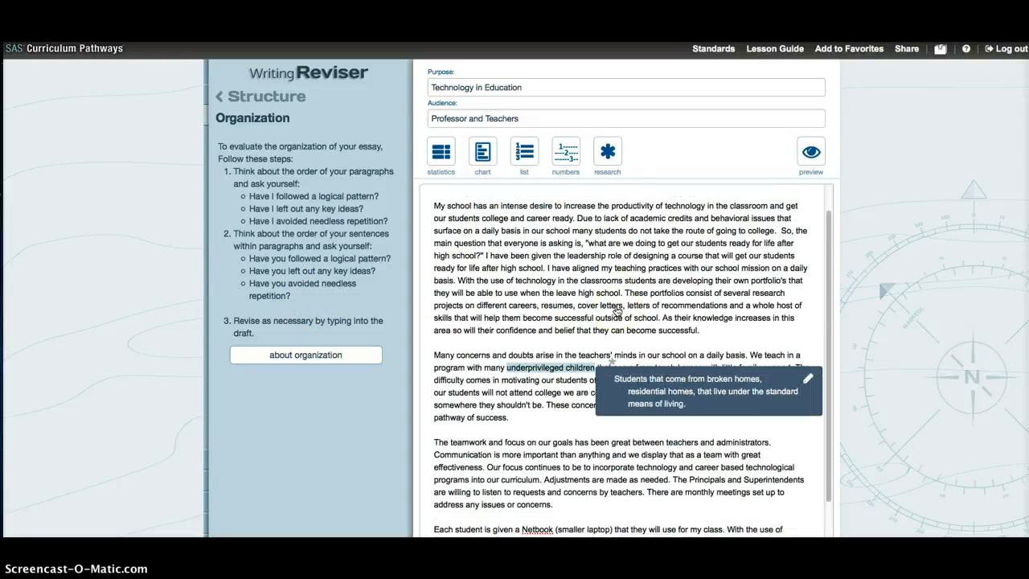
{"action": "scroll", "coordinate": [617, 310], "scroll_direction": "up", "scroll_amount": 1}
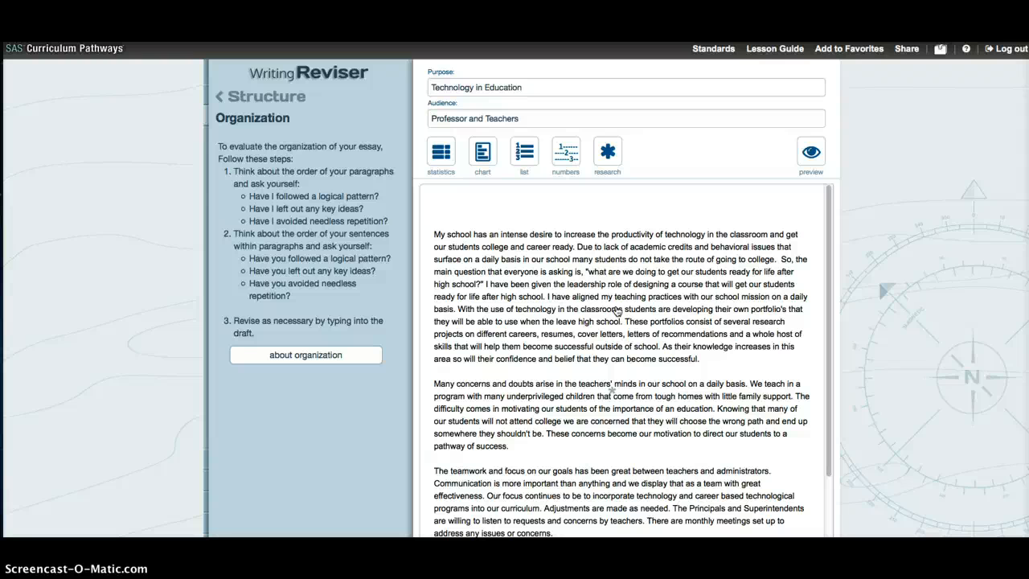
{"action": "left_click", "coordinate": [238, 98]}
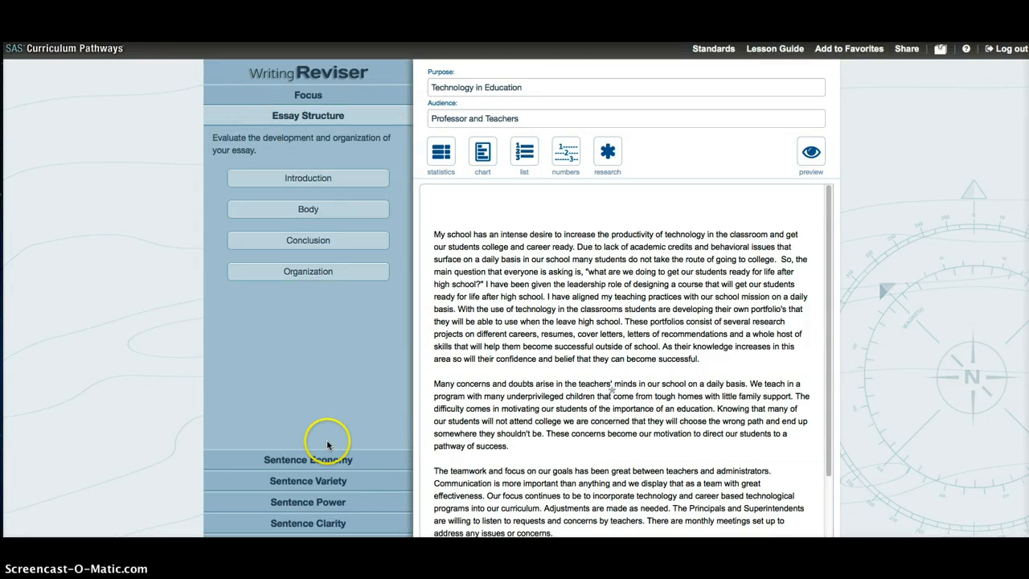
Run the Wordiness evaluation under Sentence Economy and delete "on a daily basis" before "in our school" in the first paragraph.
{"action": "left_click", "coordinate": [330, 461]}
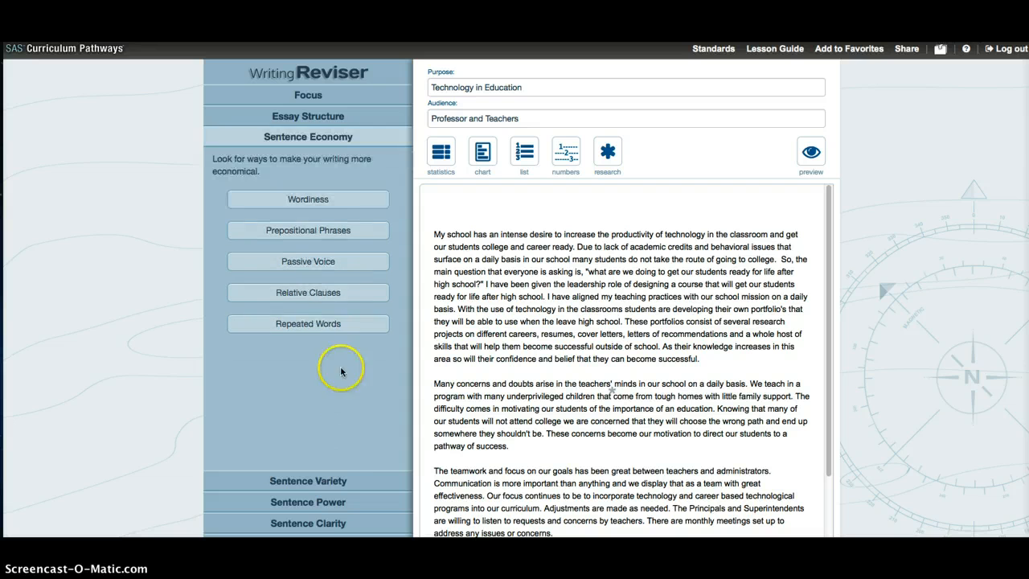
{"action": "left_click", "coordinate": [312, 199]}
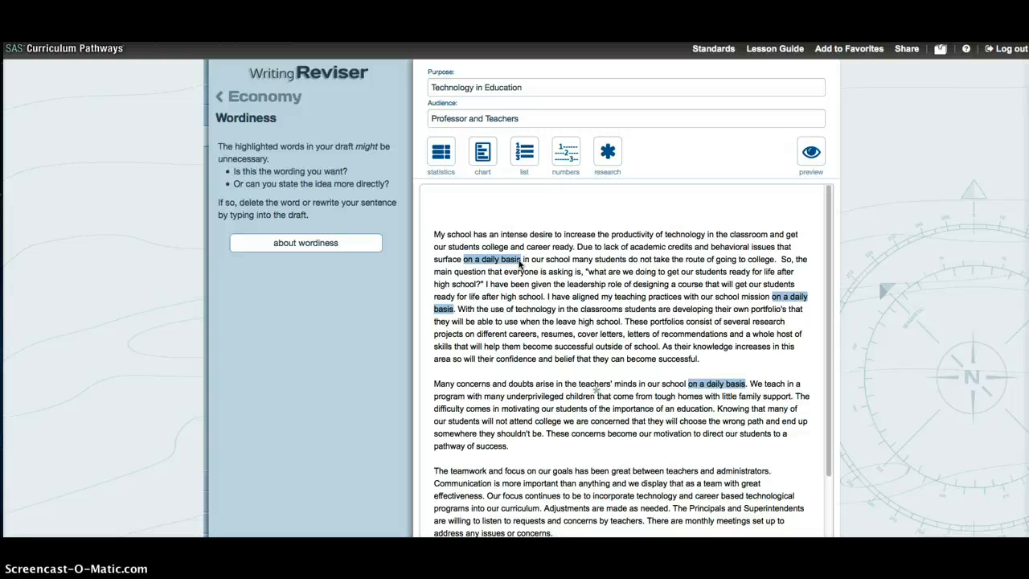
{"action": "key", "text": "BackSpace"}
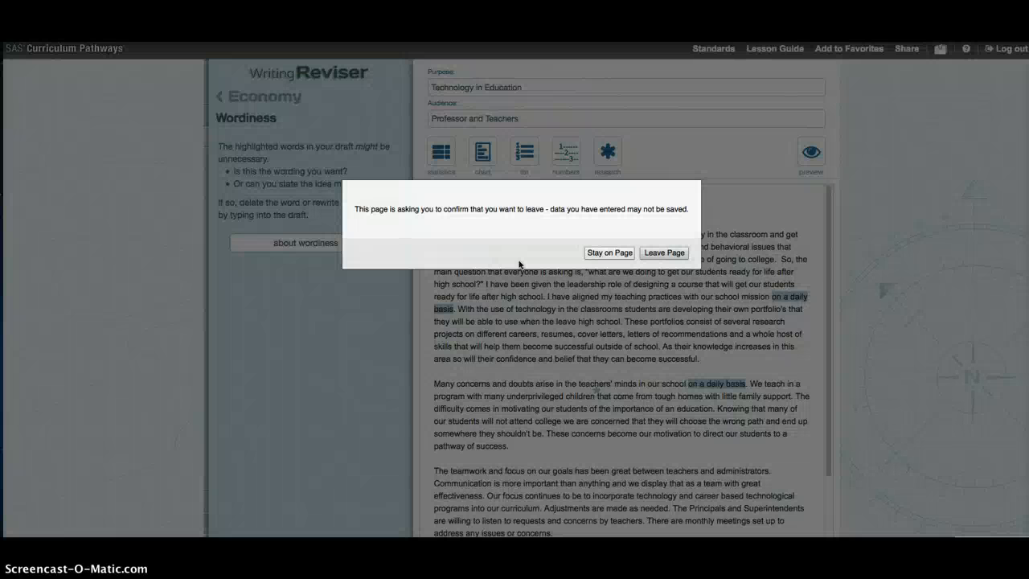
{"action": "left_click", "coordinate": [608, 254]}
{"action": "left_click", "coordinate": [521, 262]}
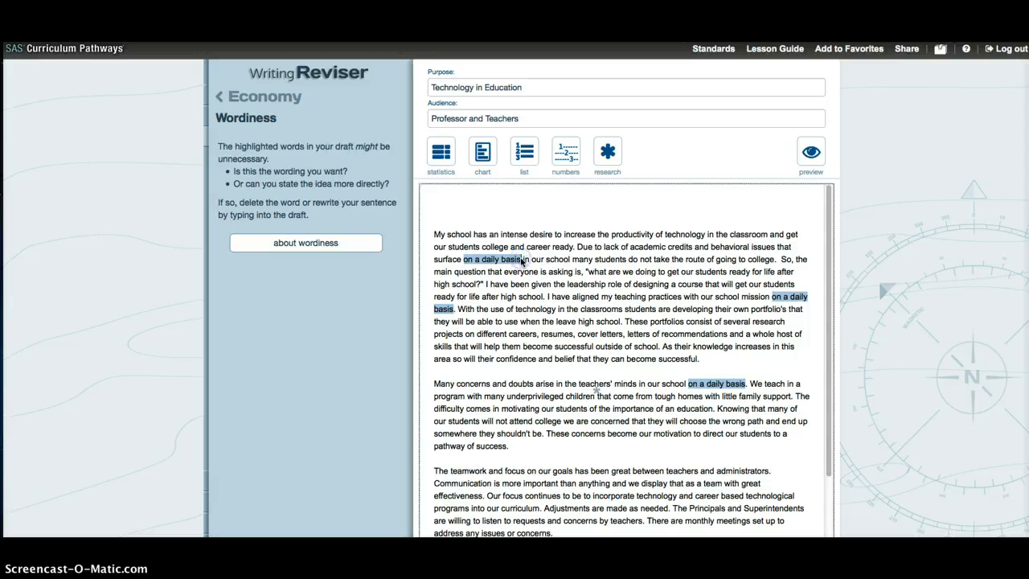
{"action": "left_click_drag", "start_coordinate": [521, 261], "coordinate": [464, 263]}
{"action": "key", "text": "BackSpace"}
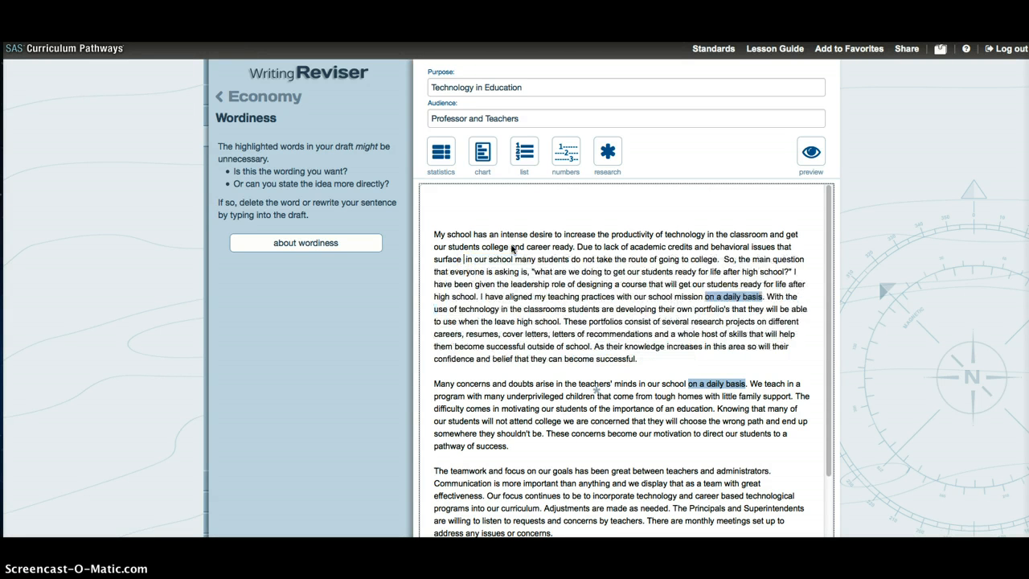
{"action": "key", "text": "BackSpace"}
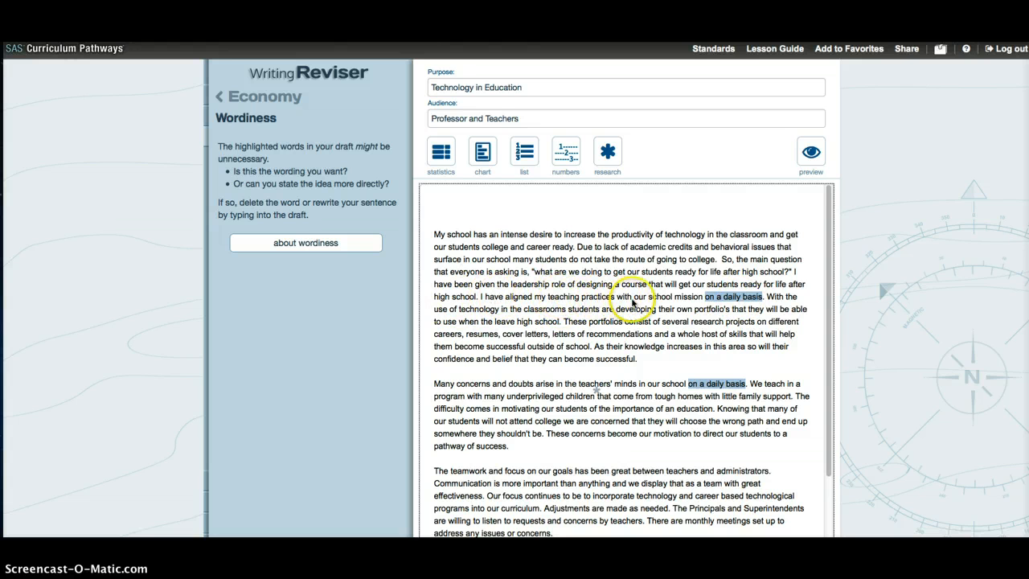
Delete "on a daily basis" after "our school mission" in the first paragraph and return to Sentence Economy.
{"action": "left_click", "coordinate": [763, 298]}
{"action": "left_click_drag", "start_coordinate": [762, 298], "coordinate": [706, 299]}
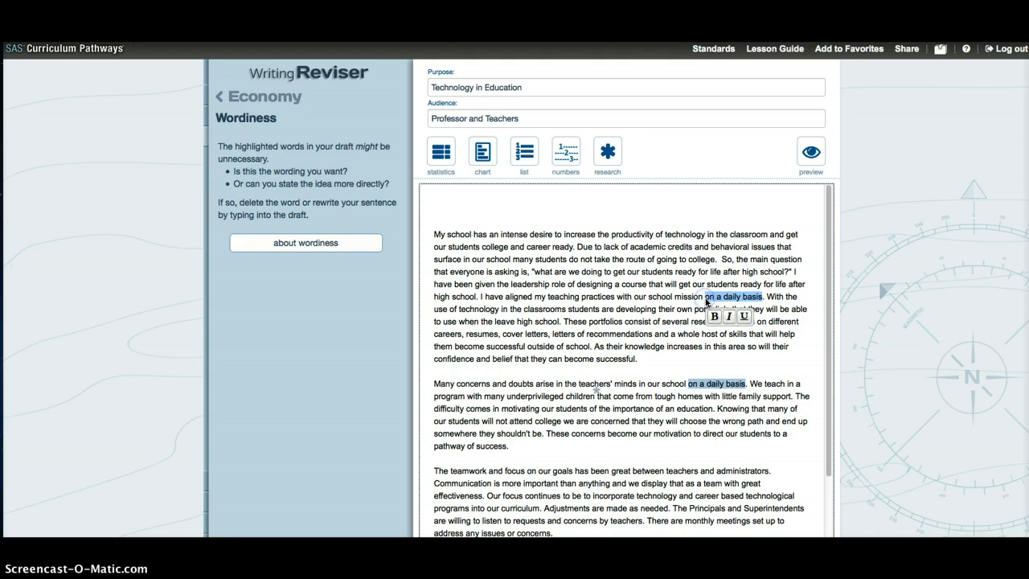
{"action": "key", "text": "BackSpace"}
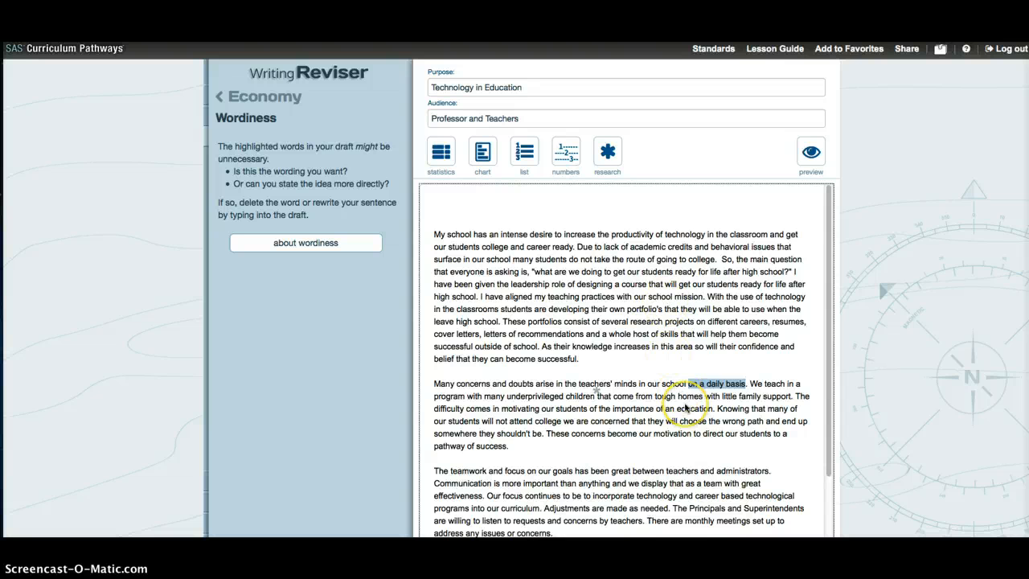
{"action": "scroll", "coordinate": [684, 398], "scroll_direction": "down", "scroll_amount": 2}
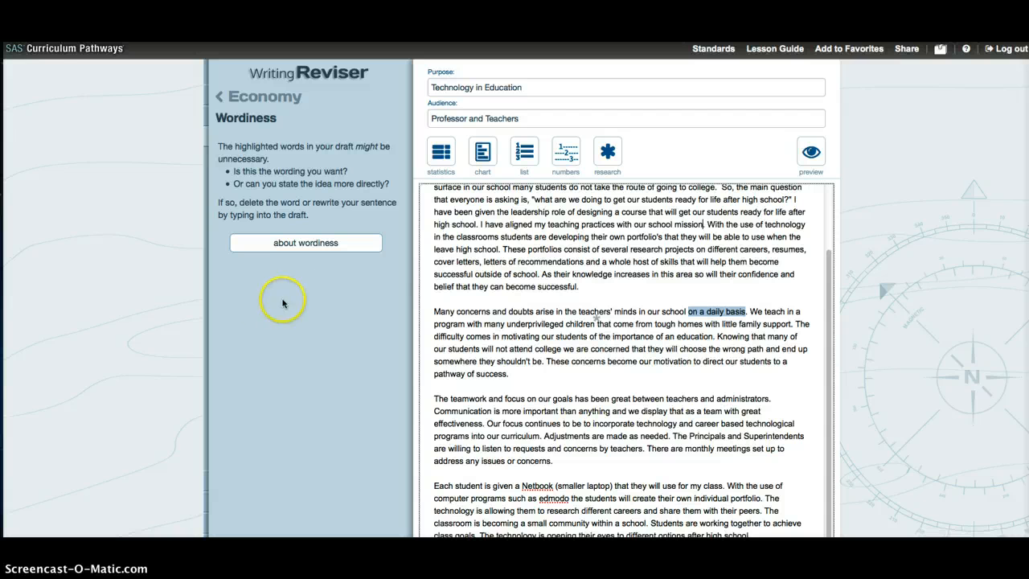
{"action": "left_click", "coordinate": [234, 98]}
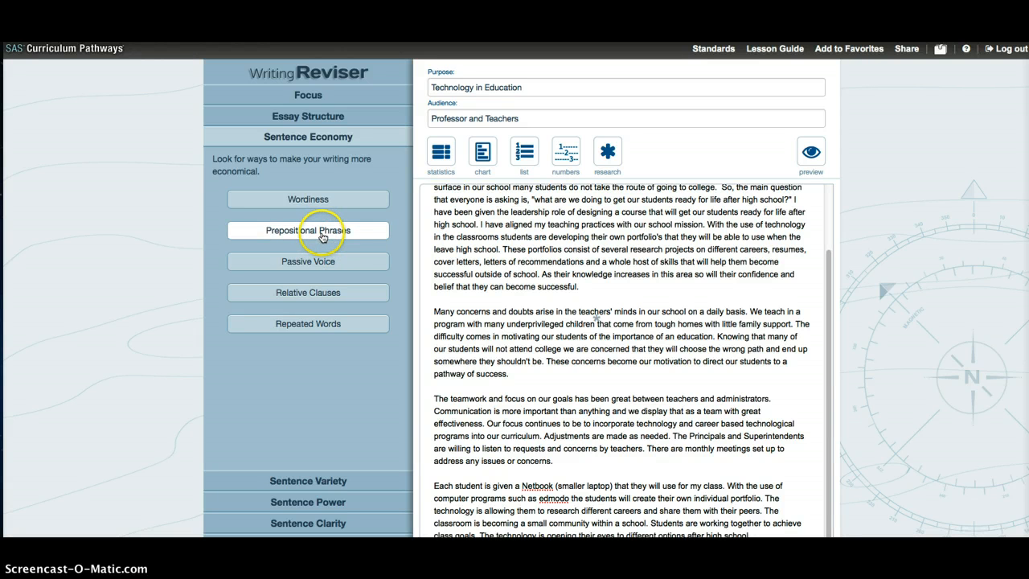
Compare the original and current prepositional phrase statistics, and open the Prepositional Phrases evaluation.
{"action": "left_click", "coordinate": [441, 155]}
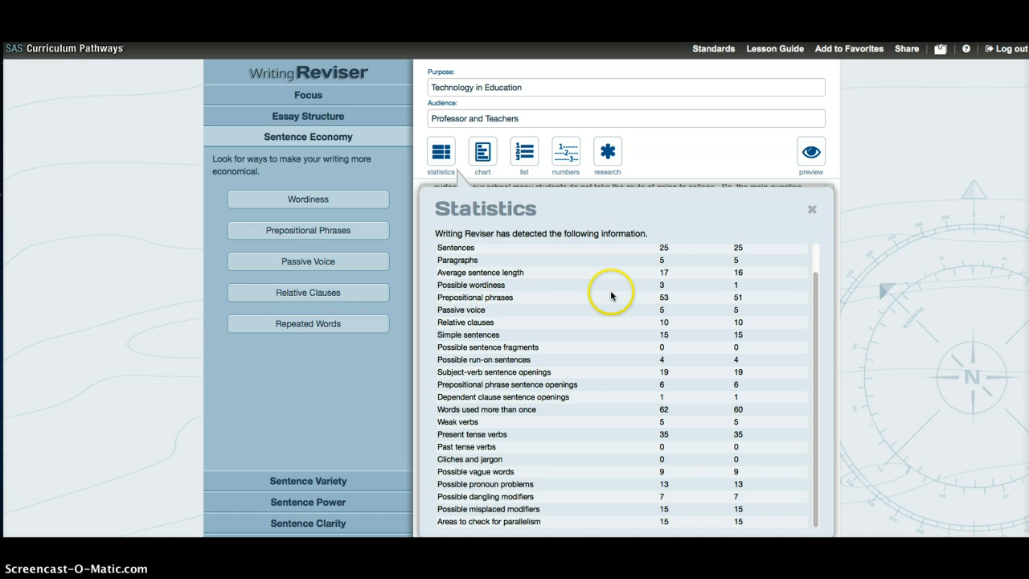
{"action": "left_click", "coordinate": [667, 299]}
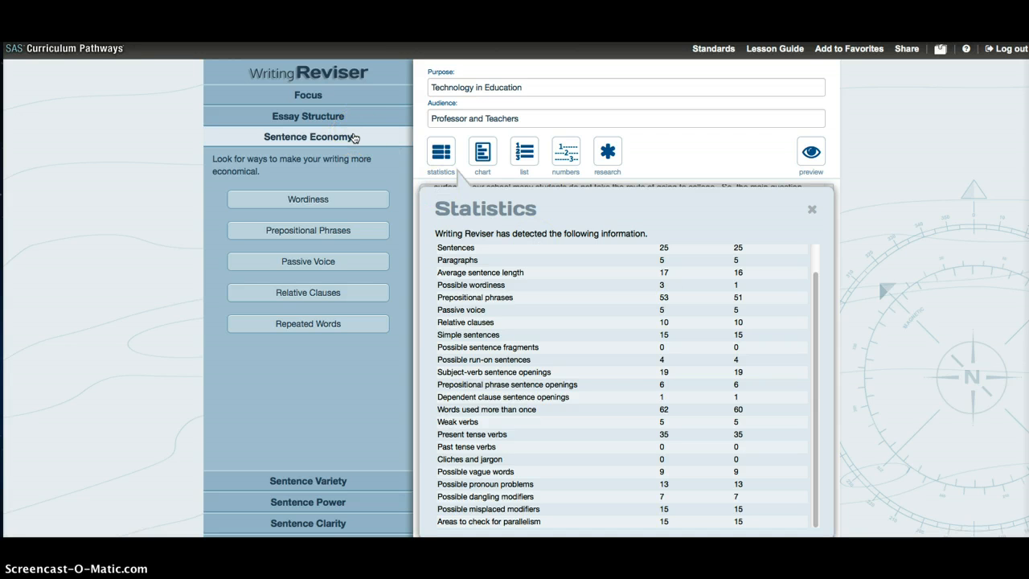
{"action": "left_click", "coordinate": [346, 232]}
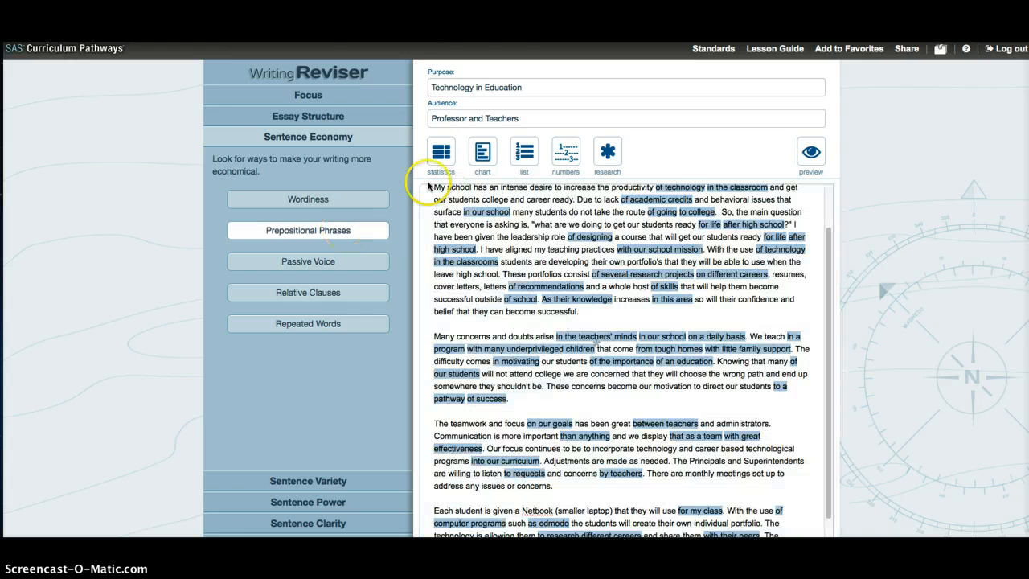
{"action": "scroll", "coordinate": [582, 308], "scroll_direction": "up", "scroll_amount": 1}
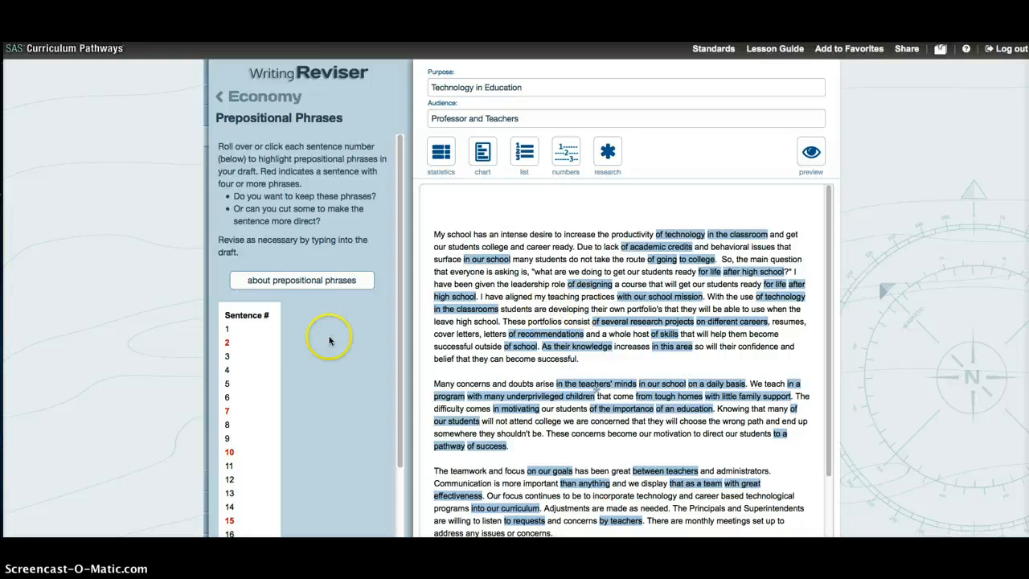
Examine the prepositional phrases of individual sentences in the draft, including the red-flagged sentences 2 and 7.
{"action": "left_click", "coordinate": [252, 356]}
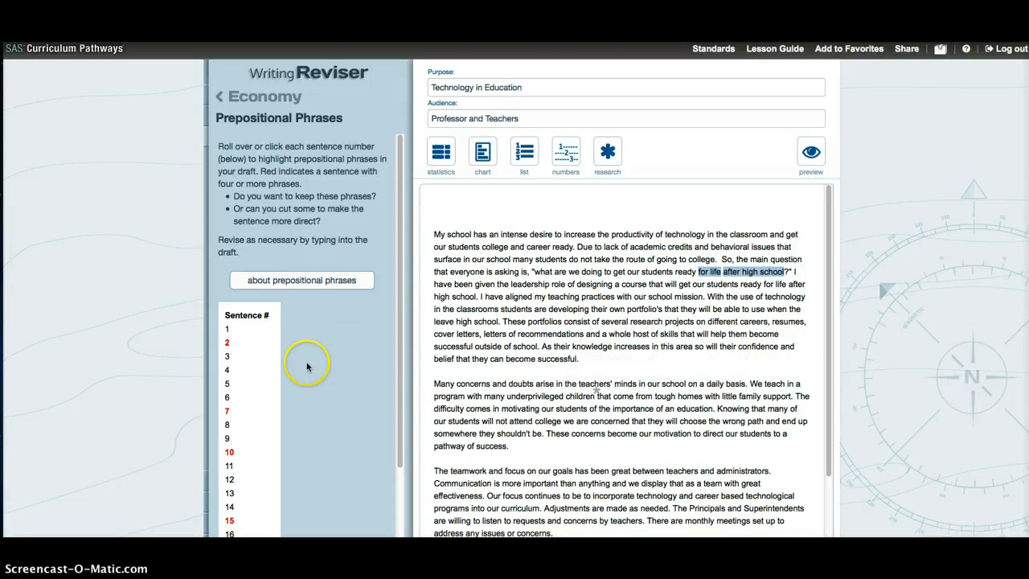
{"action": "left_click", "coordinate": [227, 344]}
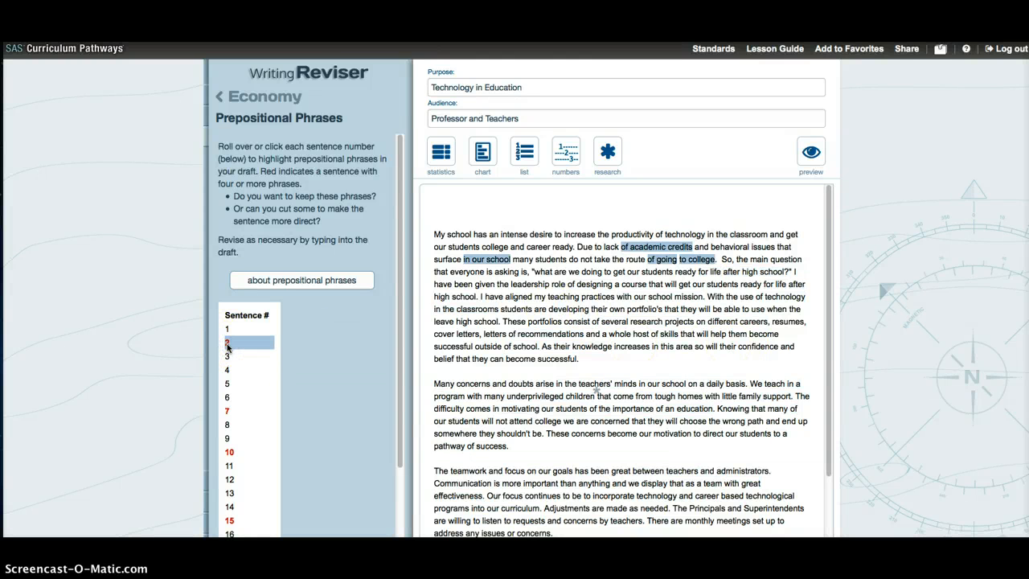
{"action": "left_click", "coordinate": [230, 413]}
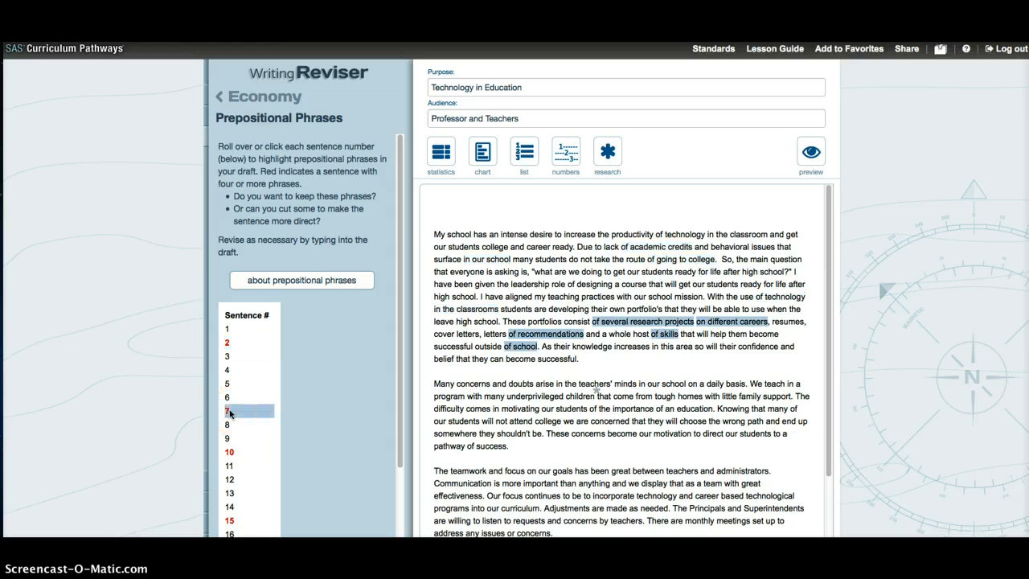
{"action": "left_click", "coordinate": [229, 452]}
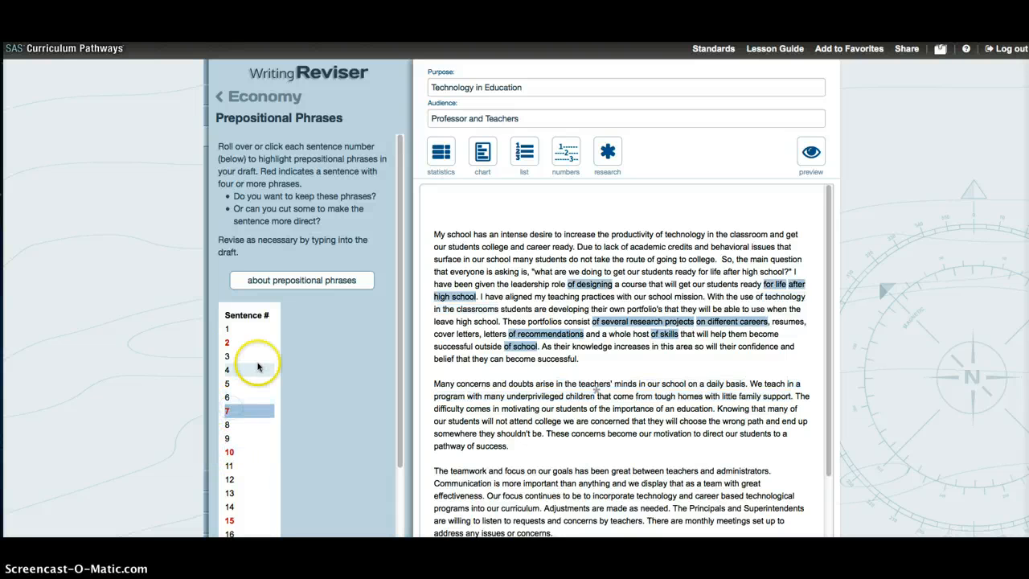
Highlight the prepositional phrases in sentence 2, and read the guidance about prepositional phrases with its wordy and revised examples.
{"action": "left_click", "coordinate": [232, 344]}
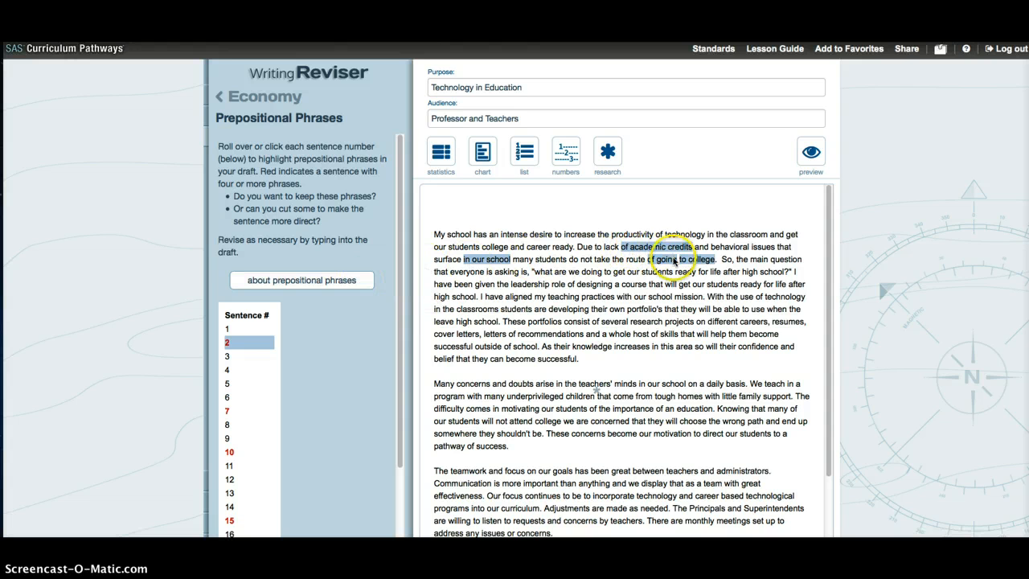
{"action": "left_click", "coordinate": [310, 280]}
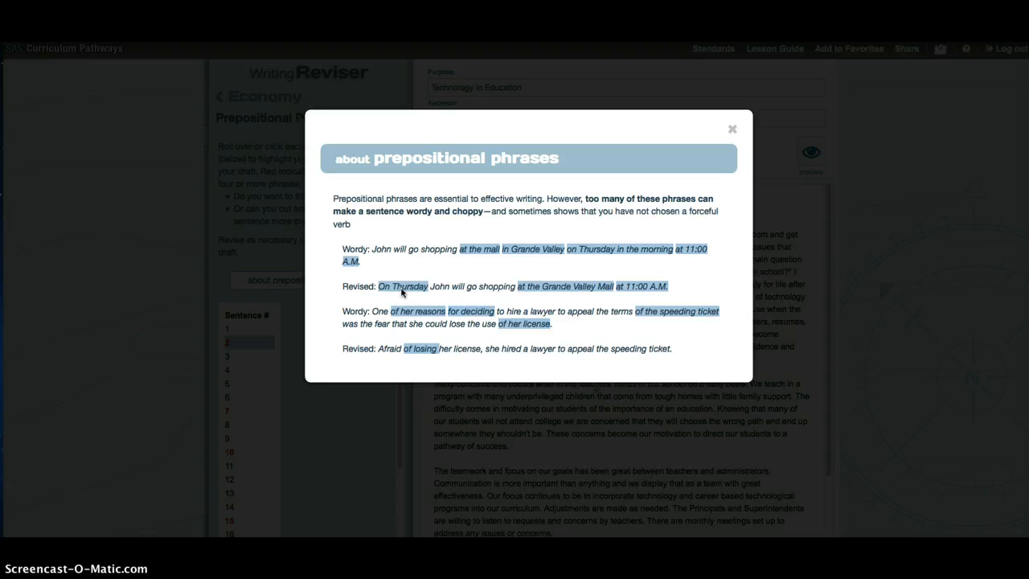
{"action": "left_click", "coordinate": [735, 126]}
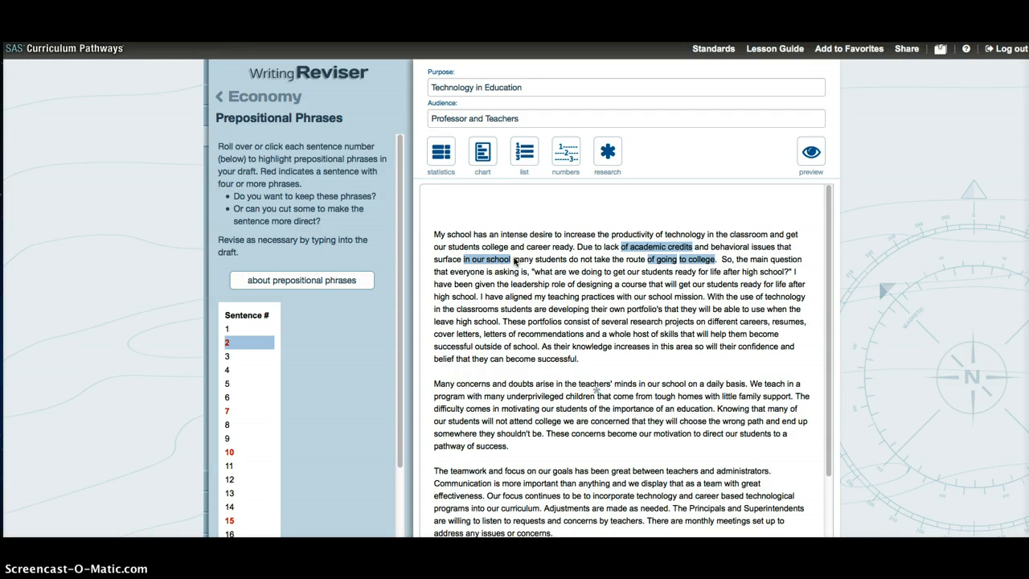
Examine the prepositional phrases in the red-flagged sentences 7, 10 and 15, and return to Sentence Economy.
{"action": "left_click", "coordinate": [235, 414]}
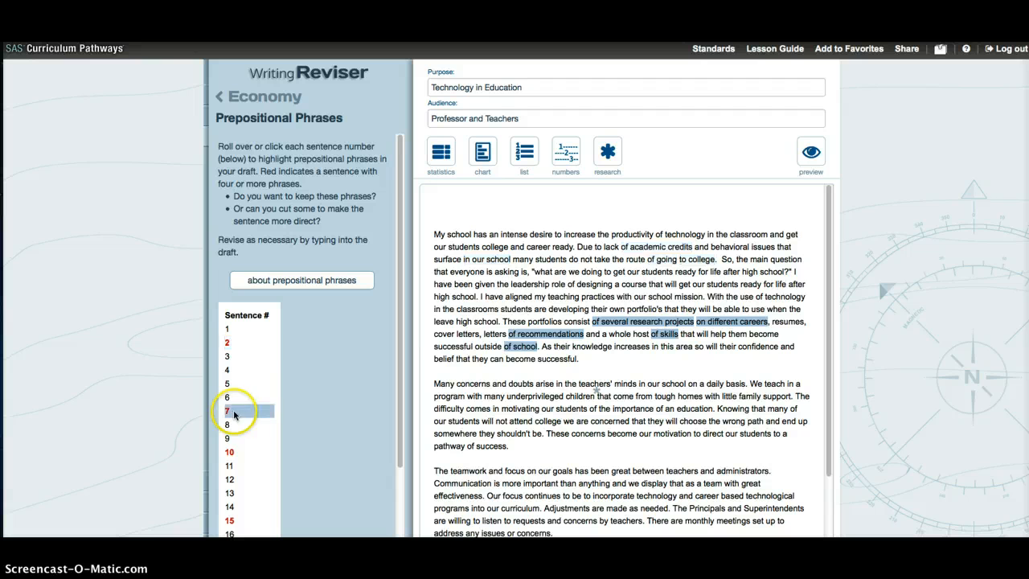
{"action": "left_click", "coordinate": [234, 452]}
{"action": "left_click", "coordinate": [244, 519]}
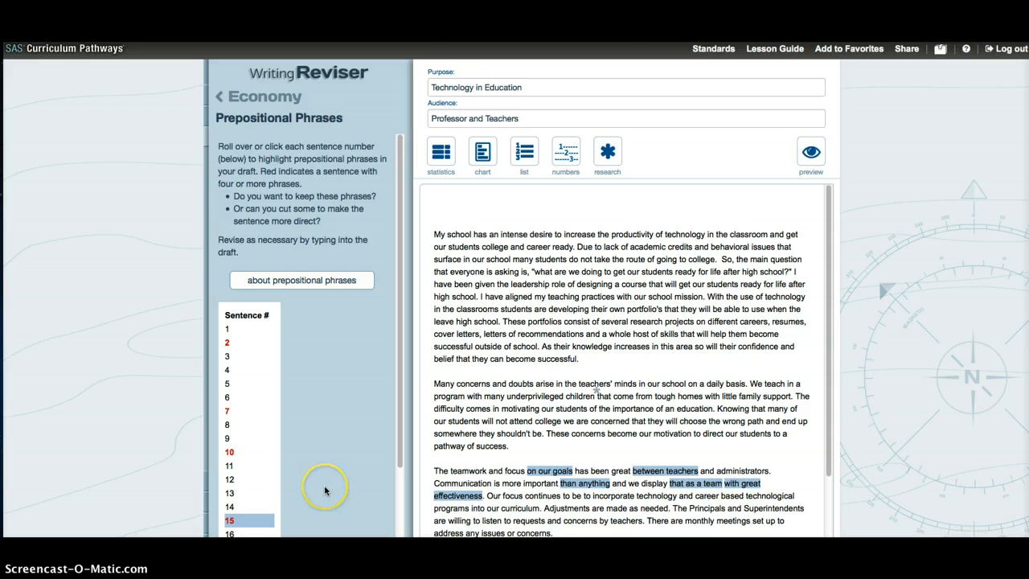
{"action": "left_click", "coordinate": [247, 100]}
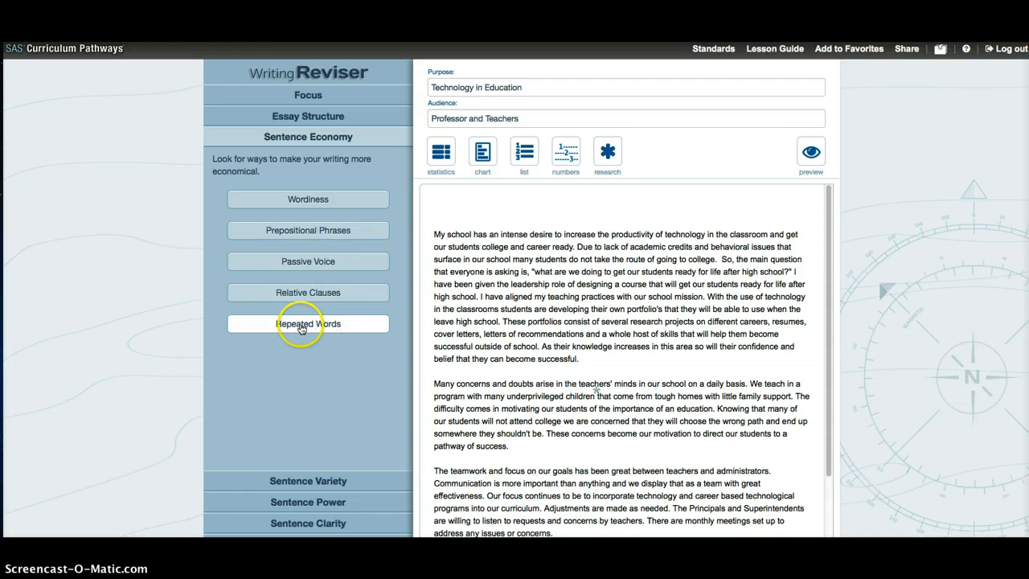
Check the statistics for words used more than once and open the Repeated Words evaluation.
{"action": "left_click", "coordinate": [441, 152]}
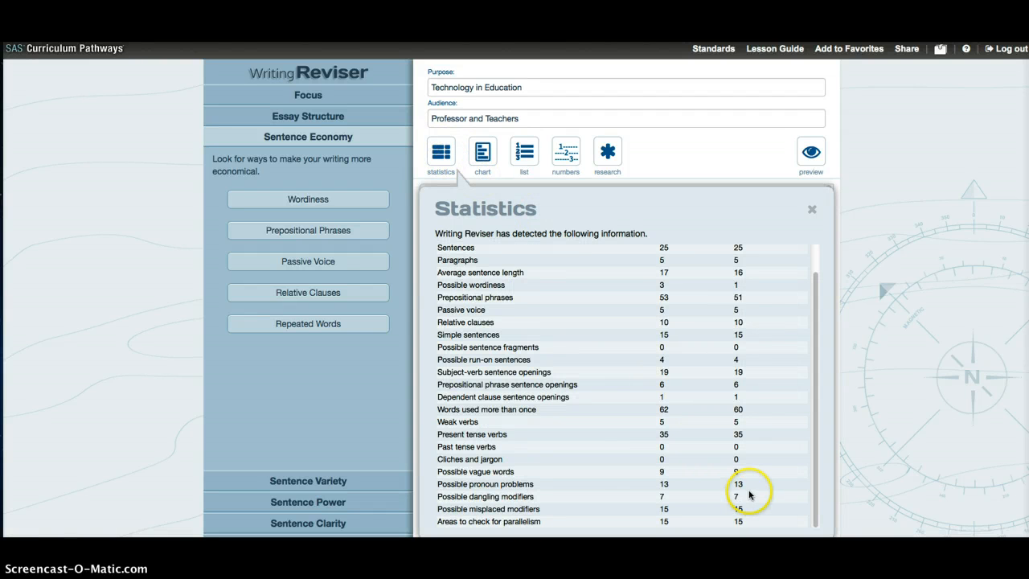
{"action": "left_click", "coordinate": [664, 412]}
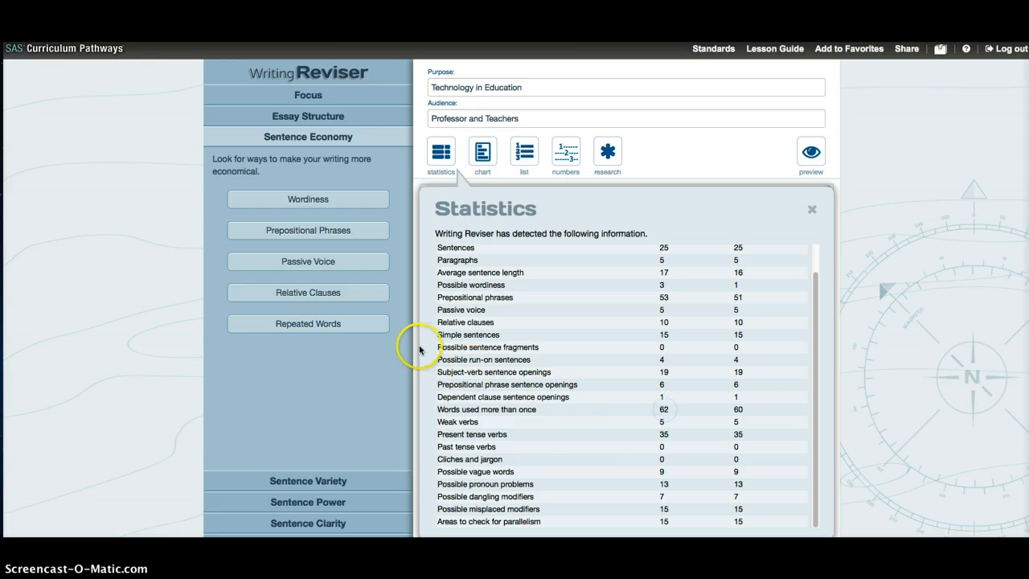
{"action": "left_click", "coordinate": [341, 322]}
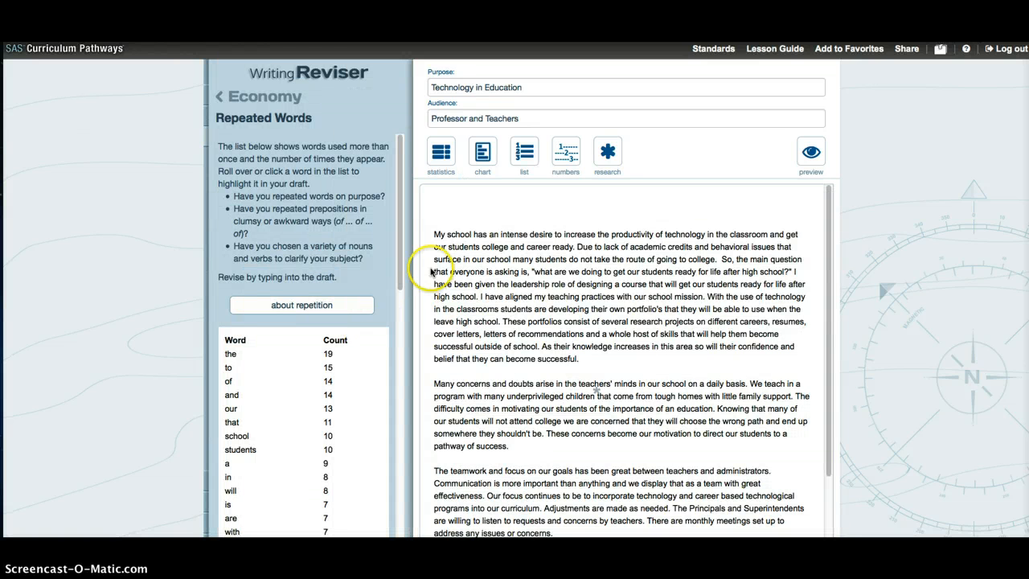
Examine the full repeated-words list, highlighting words such as "the", "with" and "technology" in the draft, and return to Sentence Economy.
{"action": "left_click_drag", "start_coordinate": [402, 243], "coordinate": [405, 322]}
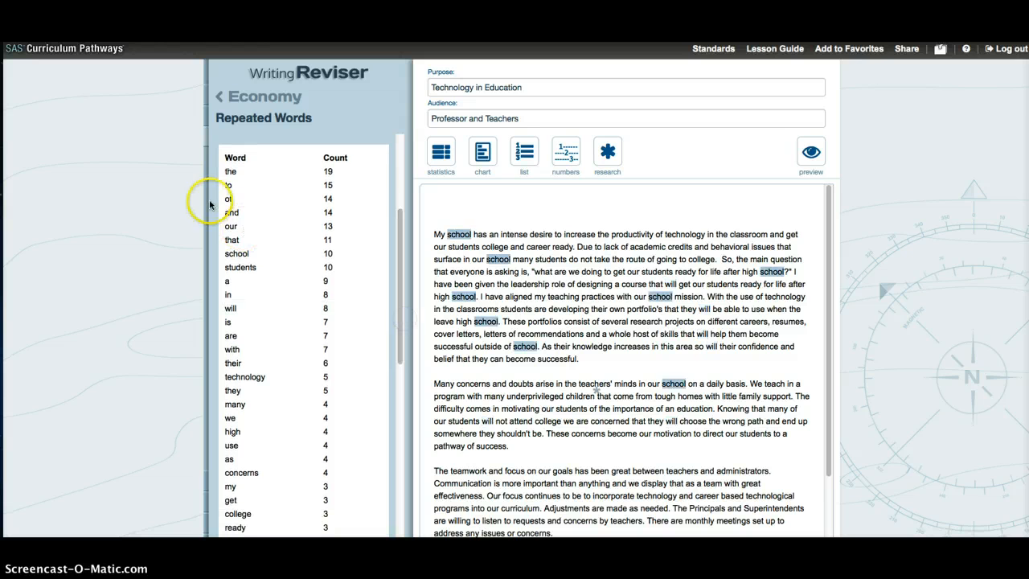
{"action": "left_click", "coordinate": [239, 214]}
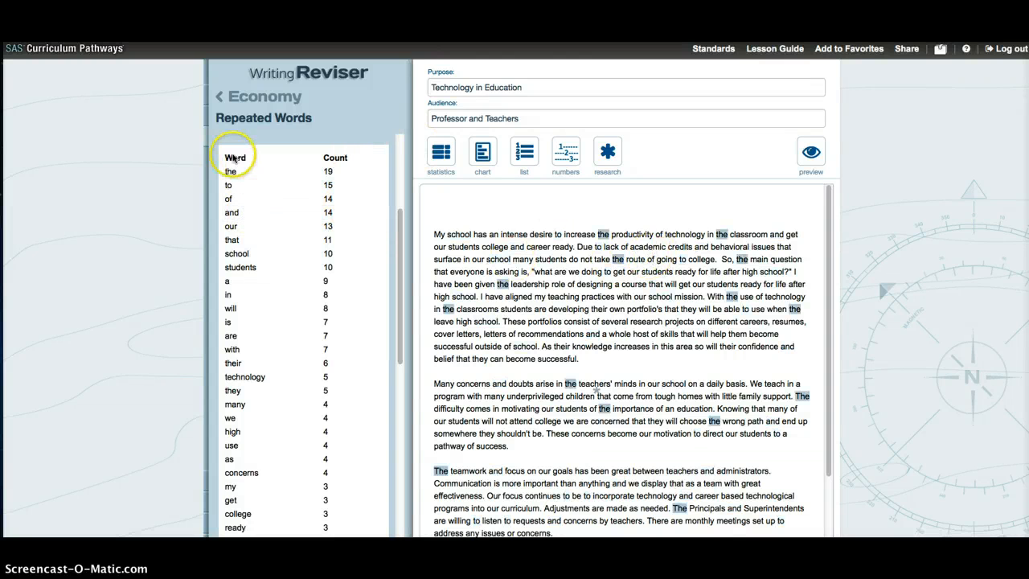
{"action": "left_click", "coordinate": [291, 267]}
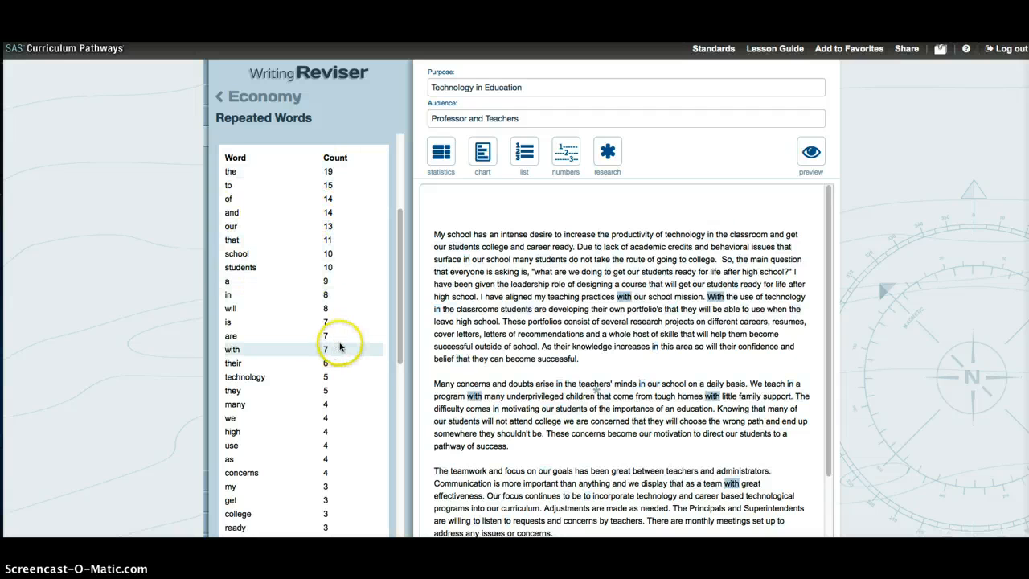
{"action": "left_click_drag", "start_coordinate": [402, 326], "coordinate": [397, 393]}
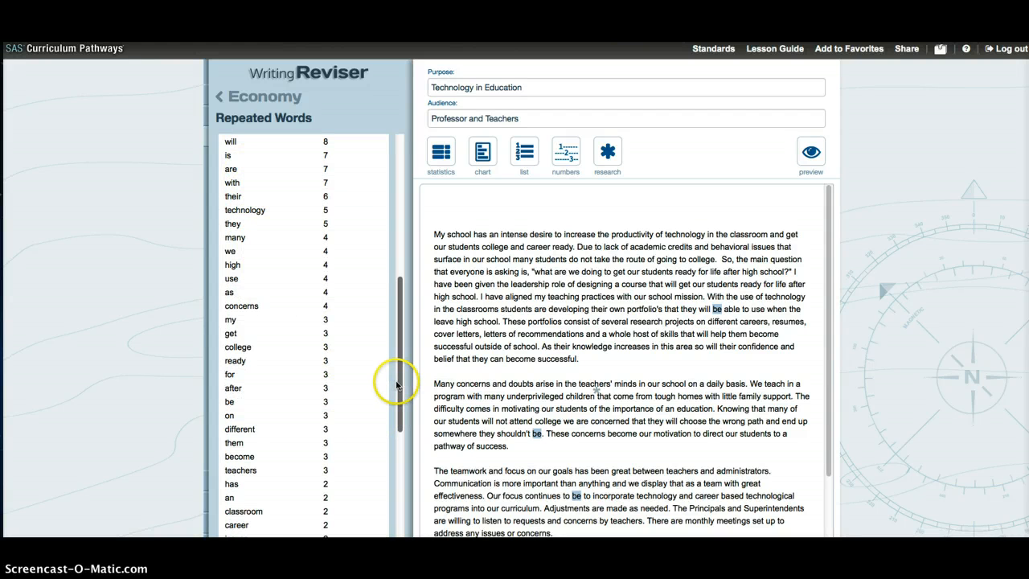
{"action": "left_click_drag", "start_coordinate": [396, 385], "coordinate": [404, 304]}
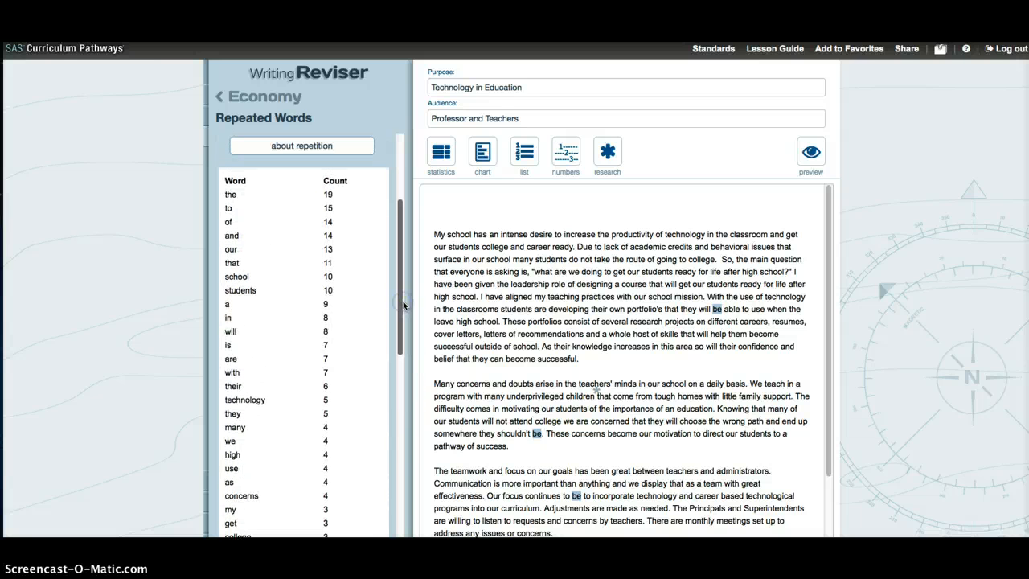
{"action": "left_click", "coordinate": [255, 402]}
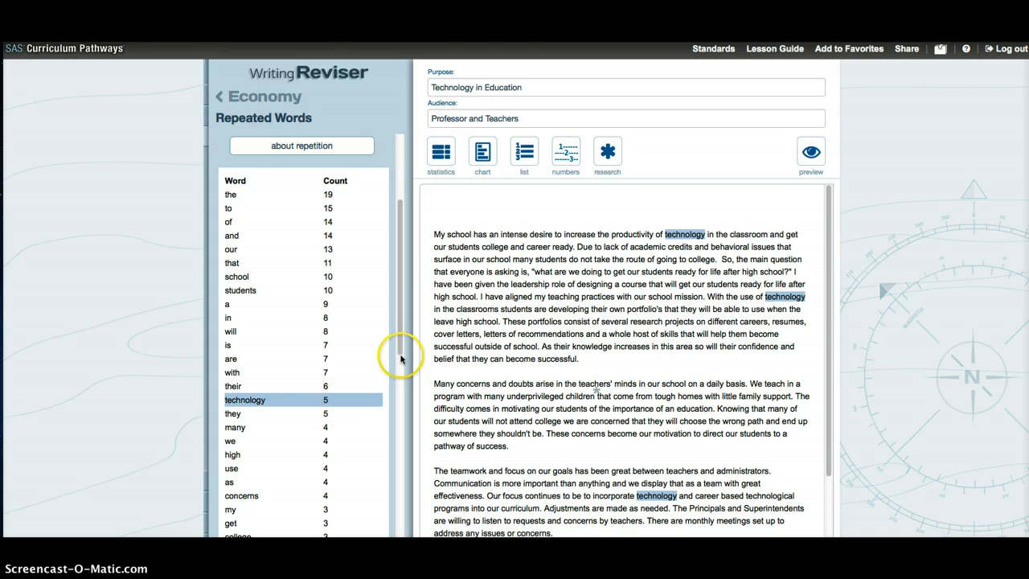
{"action": "left_click_drag", "start_coordinate": [398, 311], "coordinate": [401, 414]}
{"action": "left_click", "coordinate": [366, 426]}
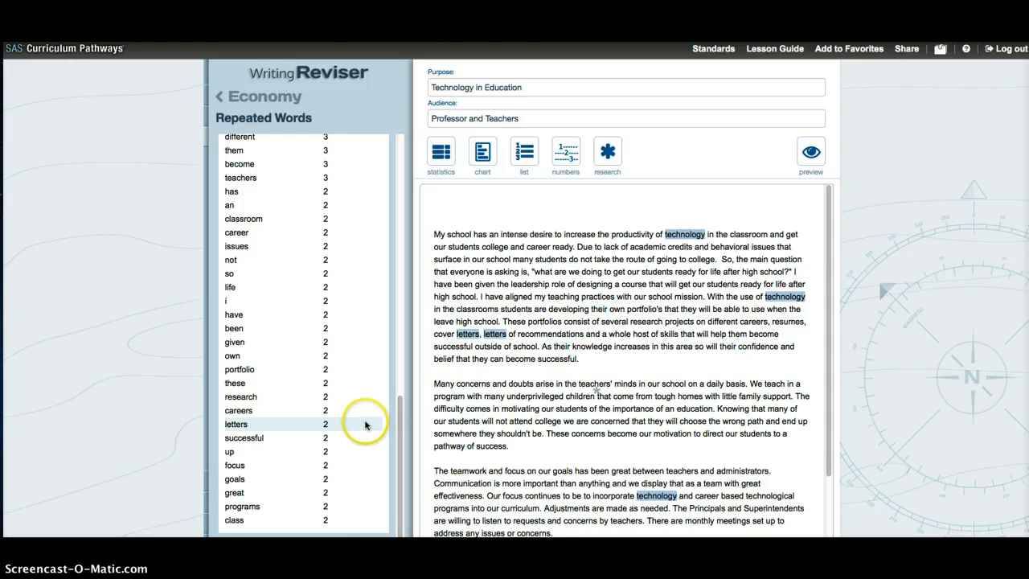
{"action": "left_click", "coordinate": [265, 97]}
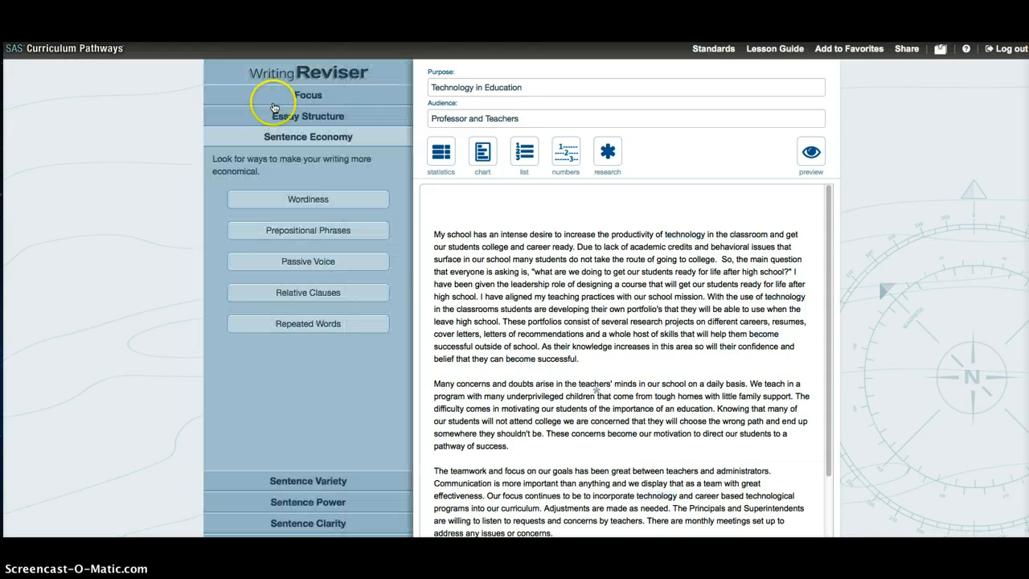
Check the draft for sentence fragments and prepositional phrase openings under Sentence Variety, and return to the list of evaluations.
{"action": "left_click", "coordinate": [326, 483]}
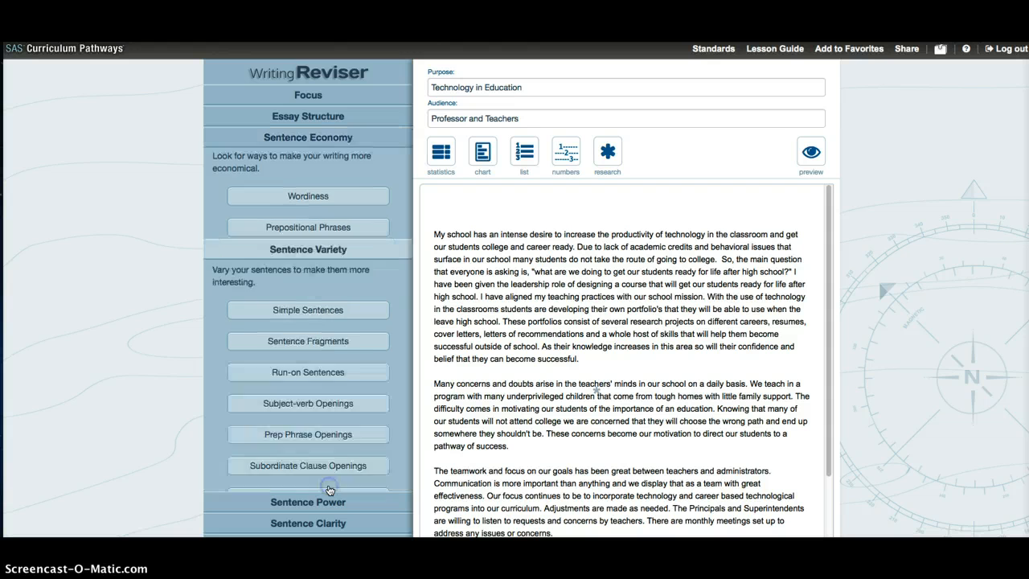
{"action": "left_click", "coordinate": [328, 224]}
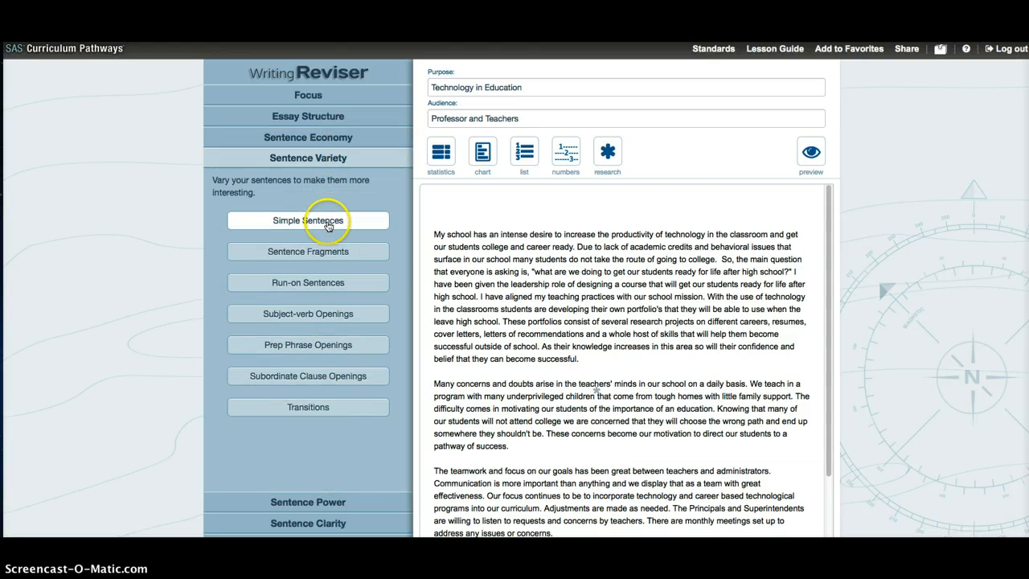
{"action": "left_click", "coordinate": [326, 253]}
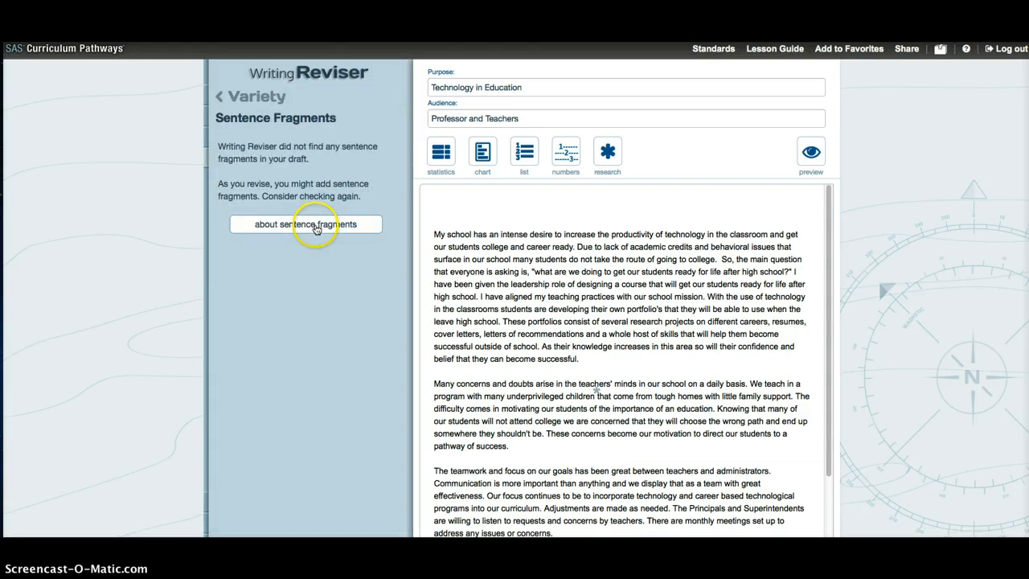
{"action": "left_click", "coordinate": [256, 97]}
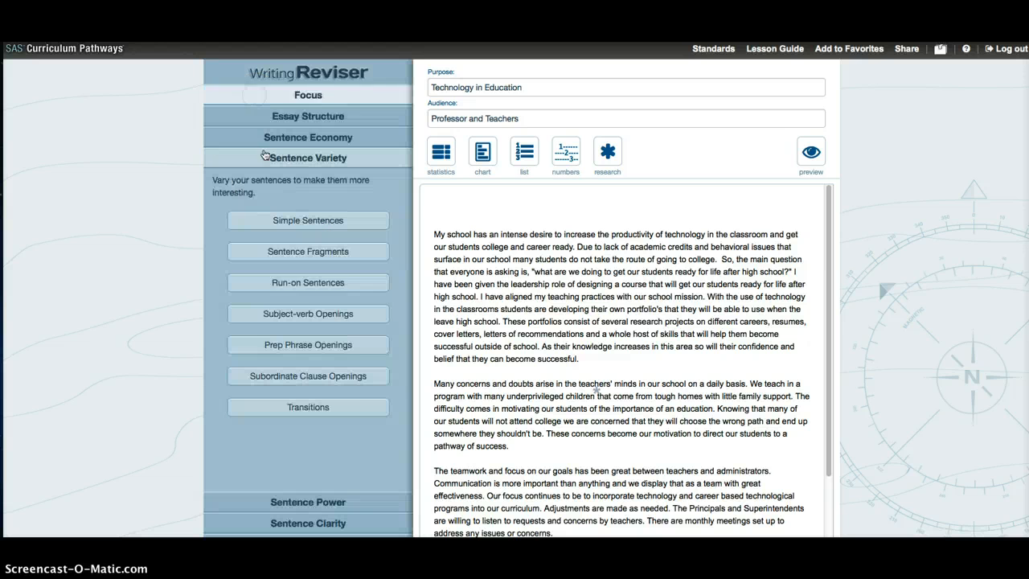
{"action": "left_click", "coordinate": [338, 352]}
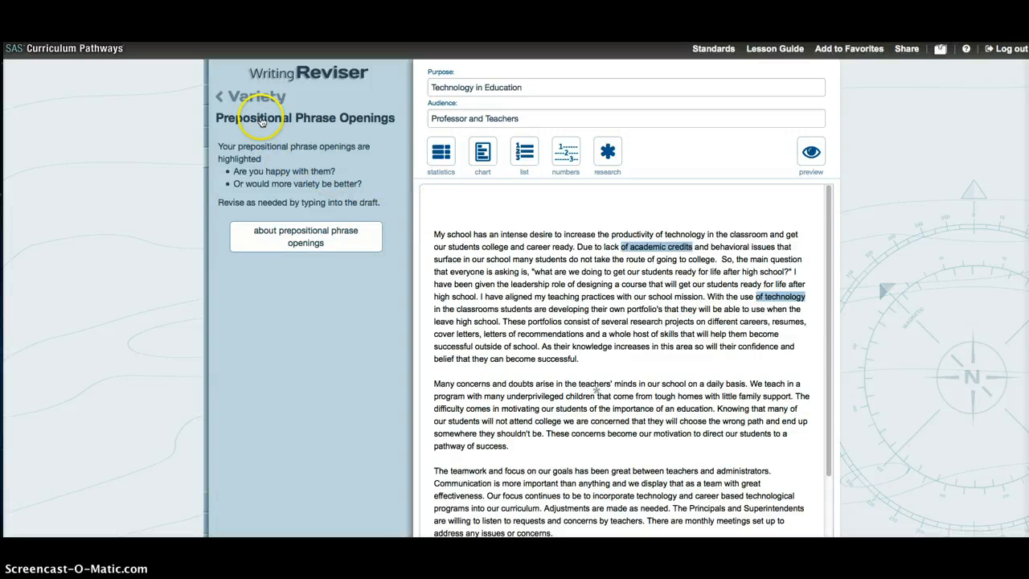
{"action": "left_click", "coordinate": [238, 98]}
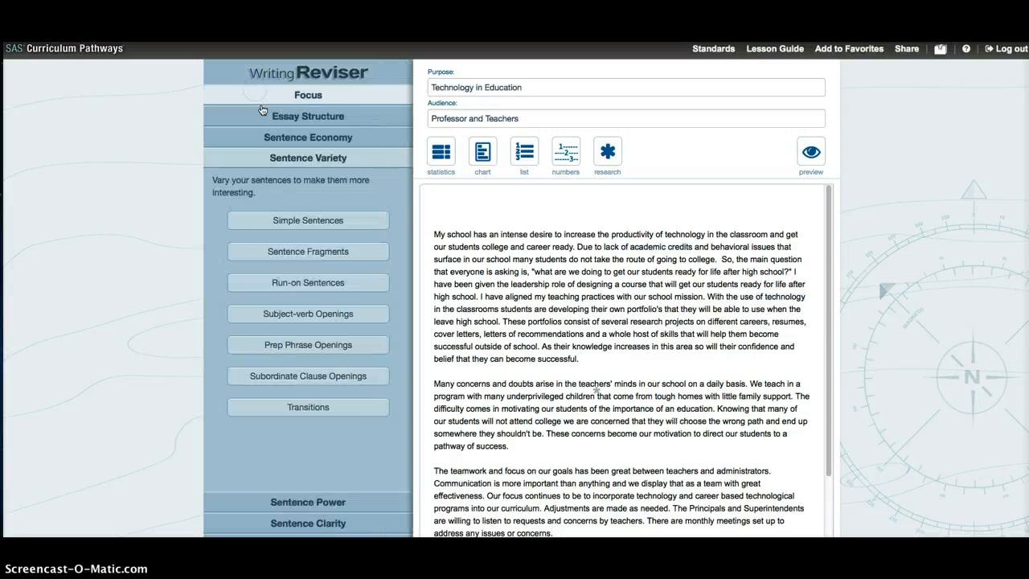
Examine all verbs in the draft and their counts under Sentence Power, and return to the list of evaluations.
{"action": "left_click", "coordinate": [320, 502]}
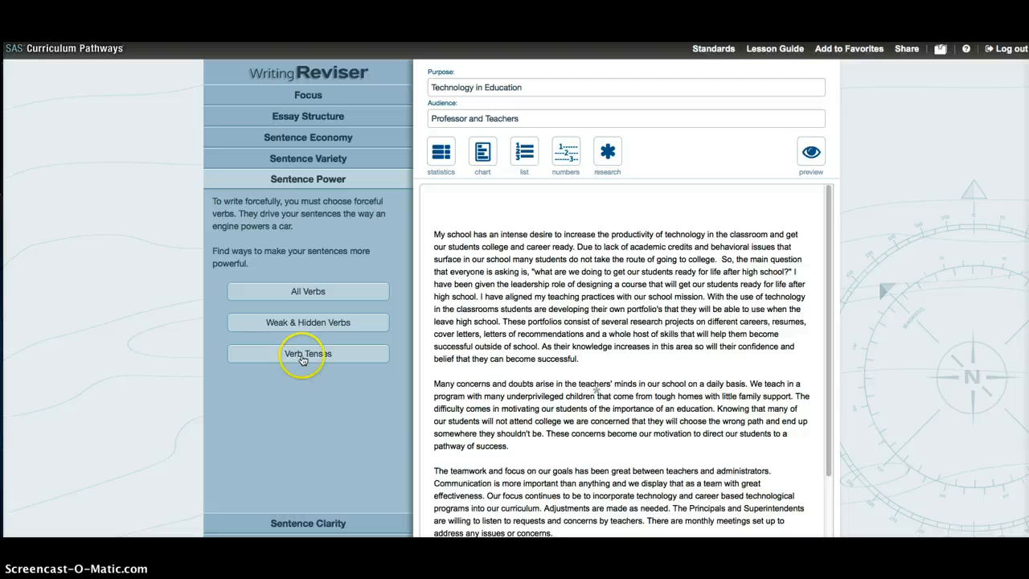
{"action": "left_click", "coordinate": [295, 293]}
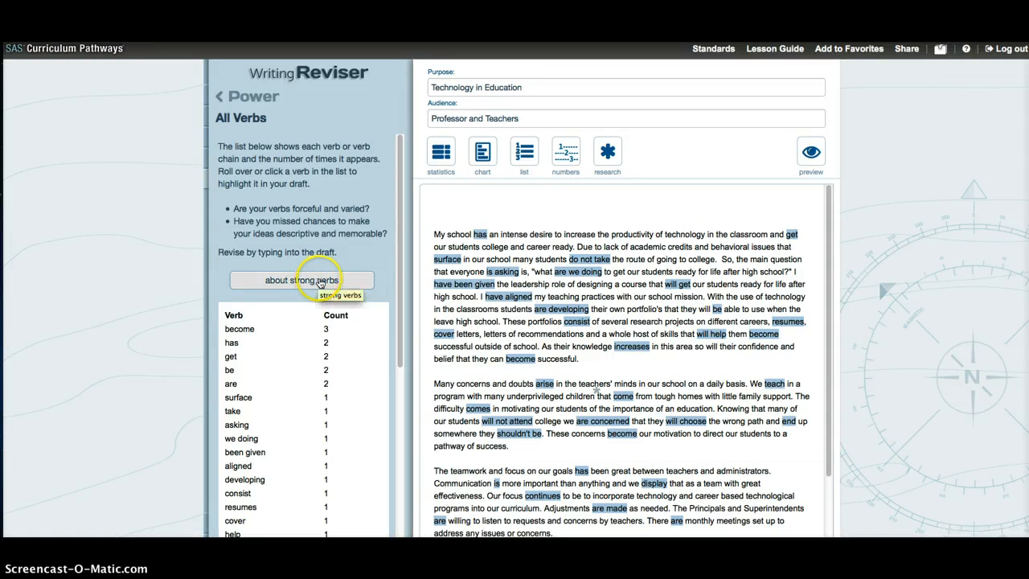
{"action": "left_click_drag", "start_coordinate": [401, 246], "coordinate": [418, 124]}
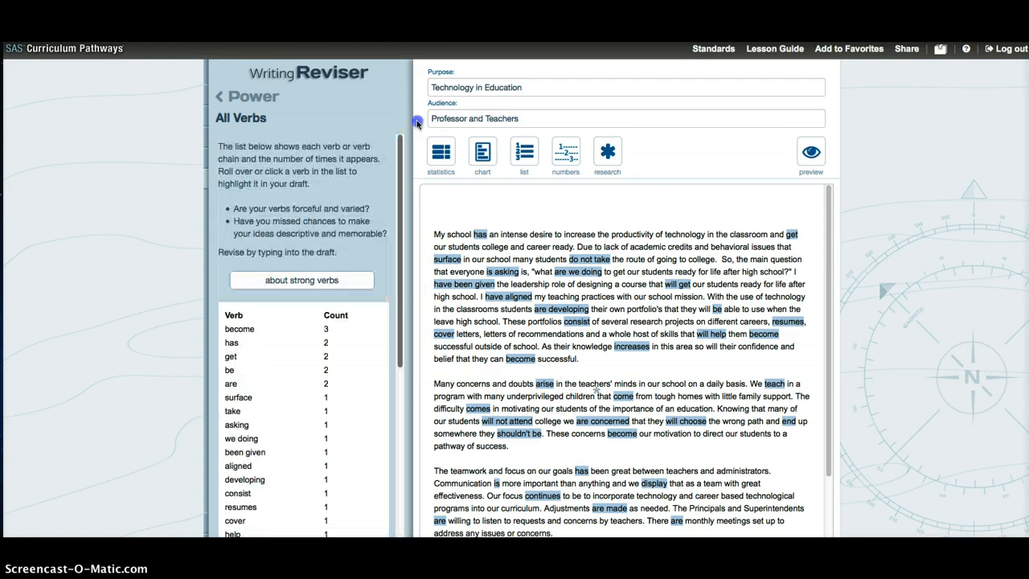
{"action": "left_click", "coordinate": [246, 94]}
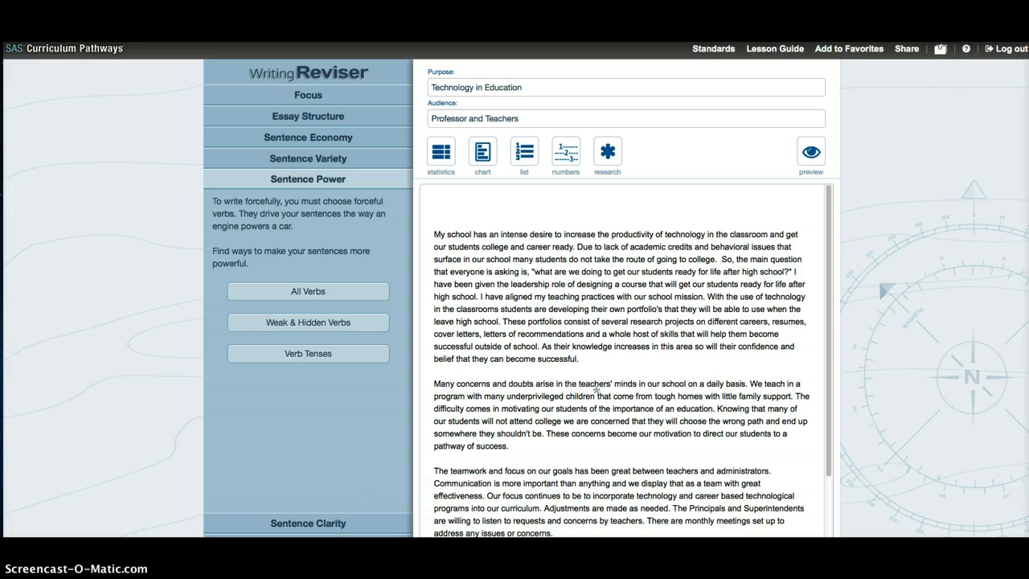
Examine the Finish options, viewing the Save Work and Open in Writing Publisher dialogs and cancelling each.
{"action": "left_click", "coordinate": [344, 542]}
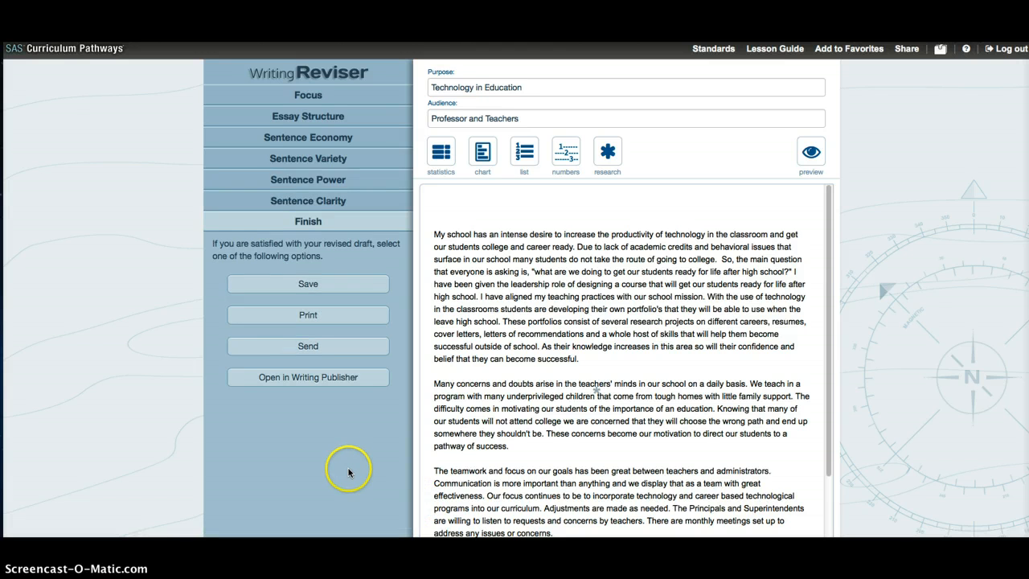
{"action": "left_click", "coordinate": [346, 286]}
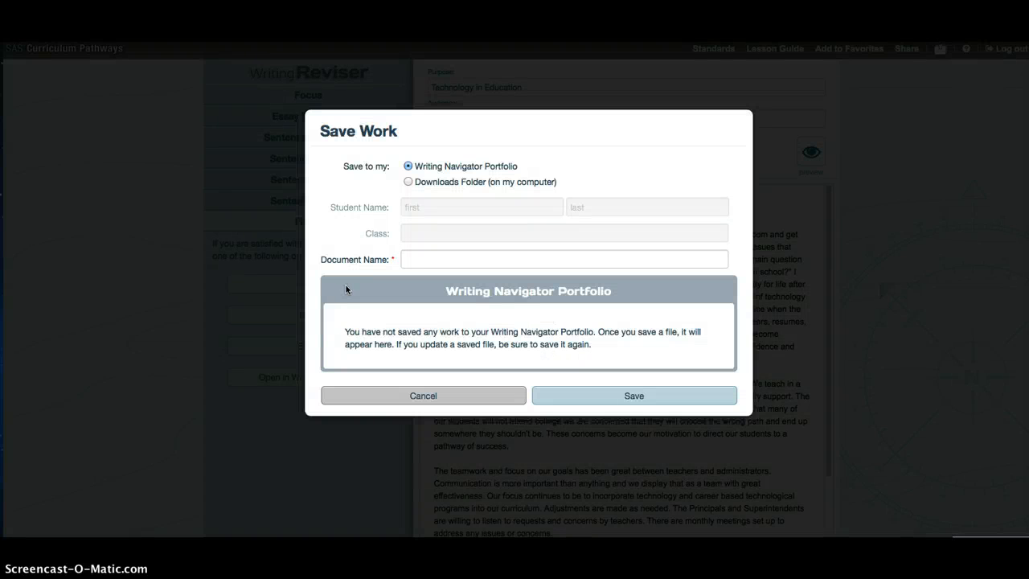
{"action": "left_click", "coordinate": [440, 208]}
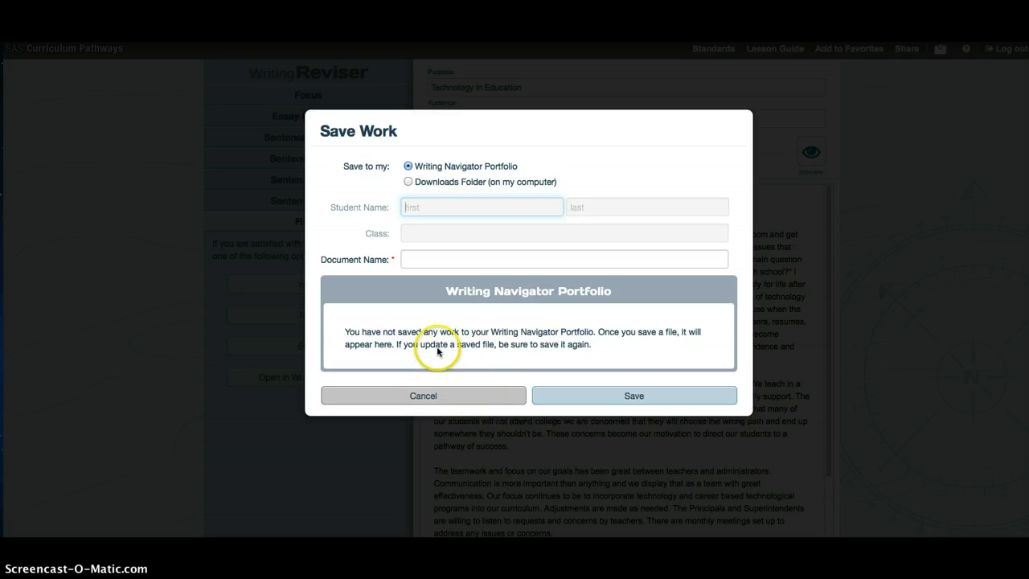
{"action": "left_click", "coordinate": [490, 395]}
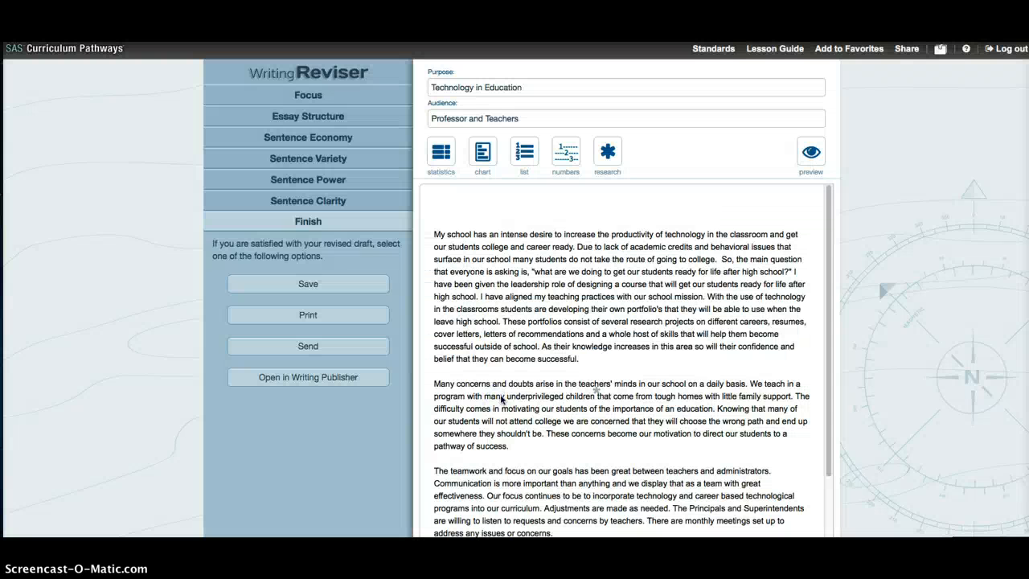
{"action": "left_click", "coordinate": [337, 377]}
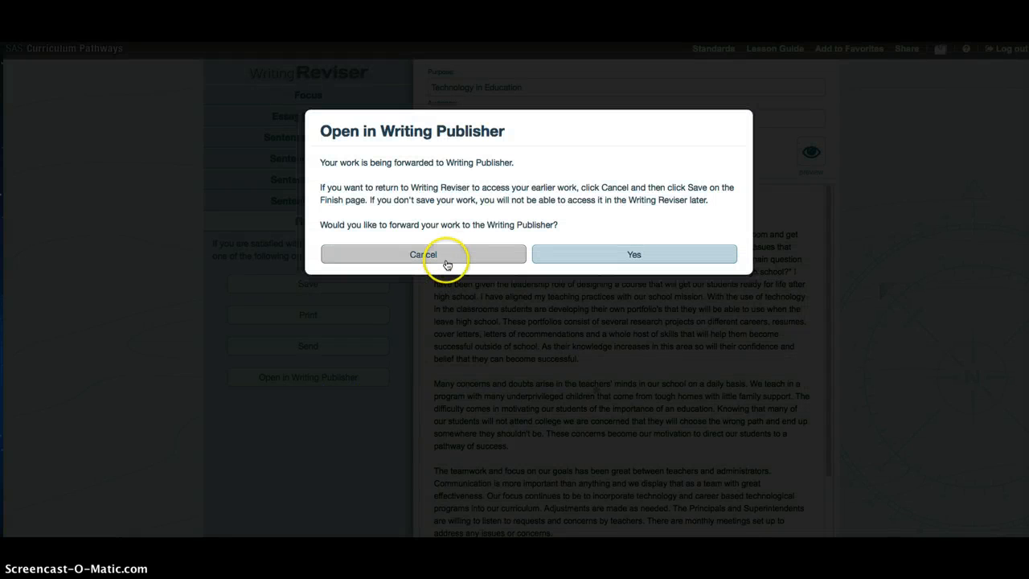
{"action": "left_click", "coordinate": [444, 257]}
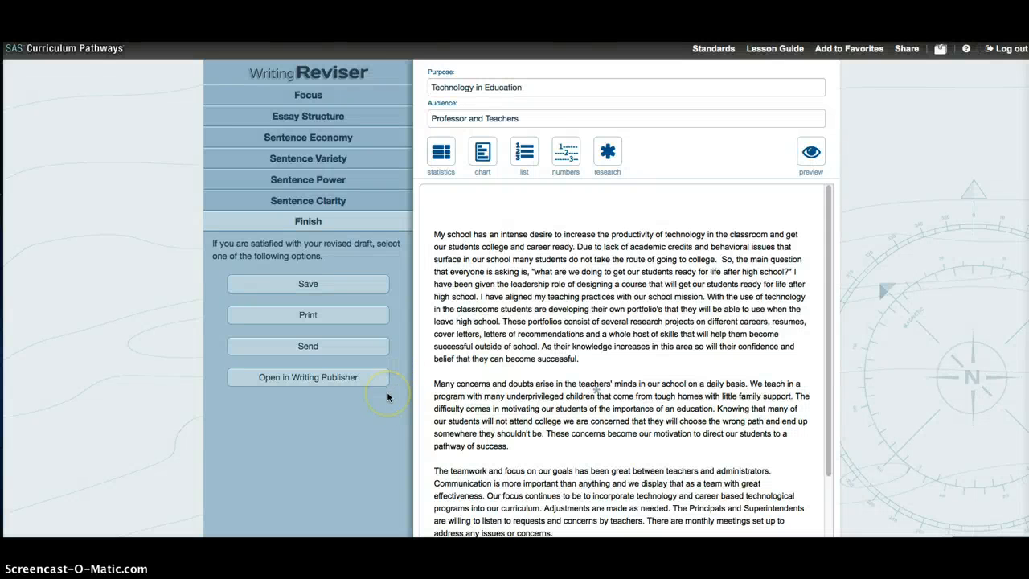